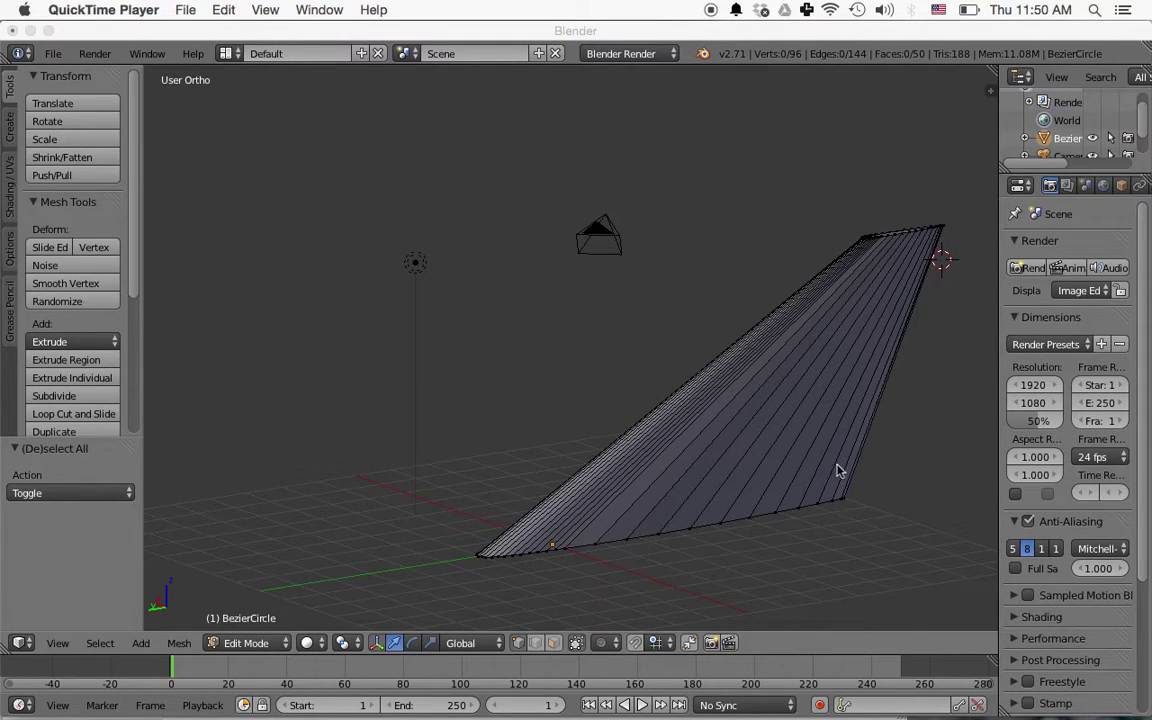
Step: Start a fresh scene by reloading the start-up file
{"action": "scroll", "coordinate": [597, 373], "scroll_direction": "right", "scroll_amount": 10}
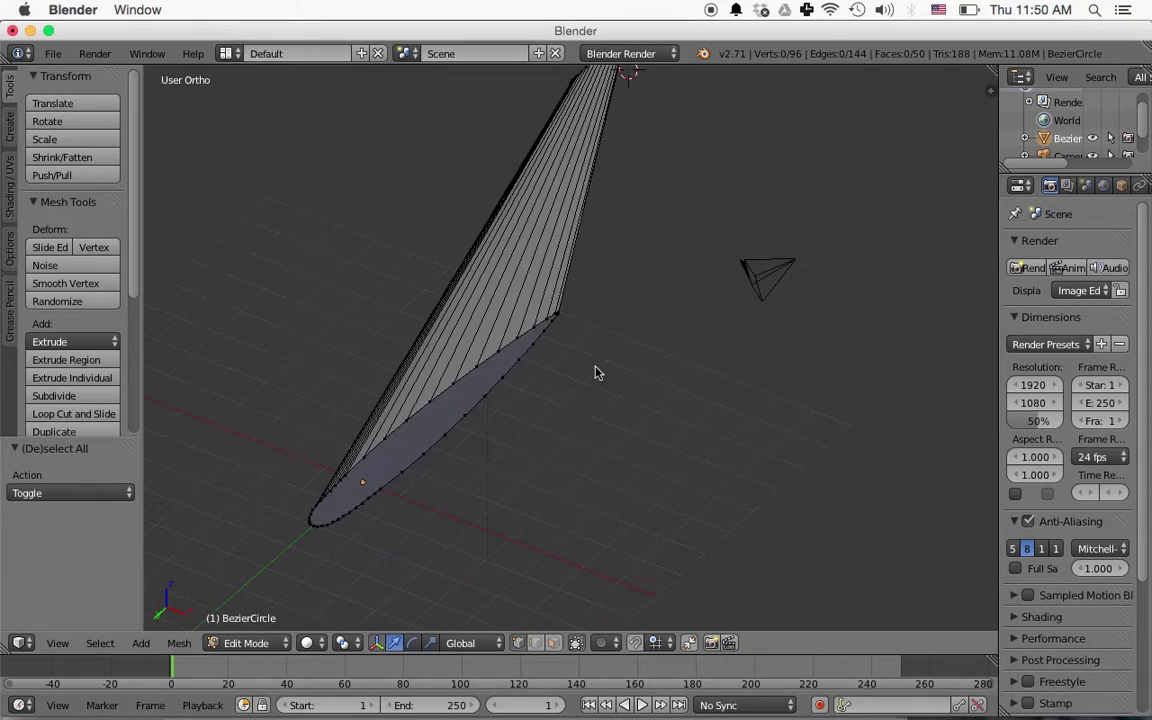
{"action": "scroll", "coordinate": [597, 365], "scroll_direction": "left", "scroll_amount": 12}
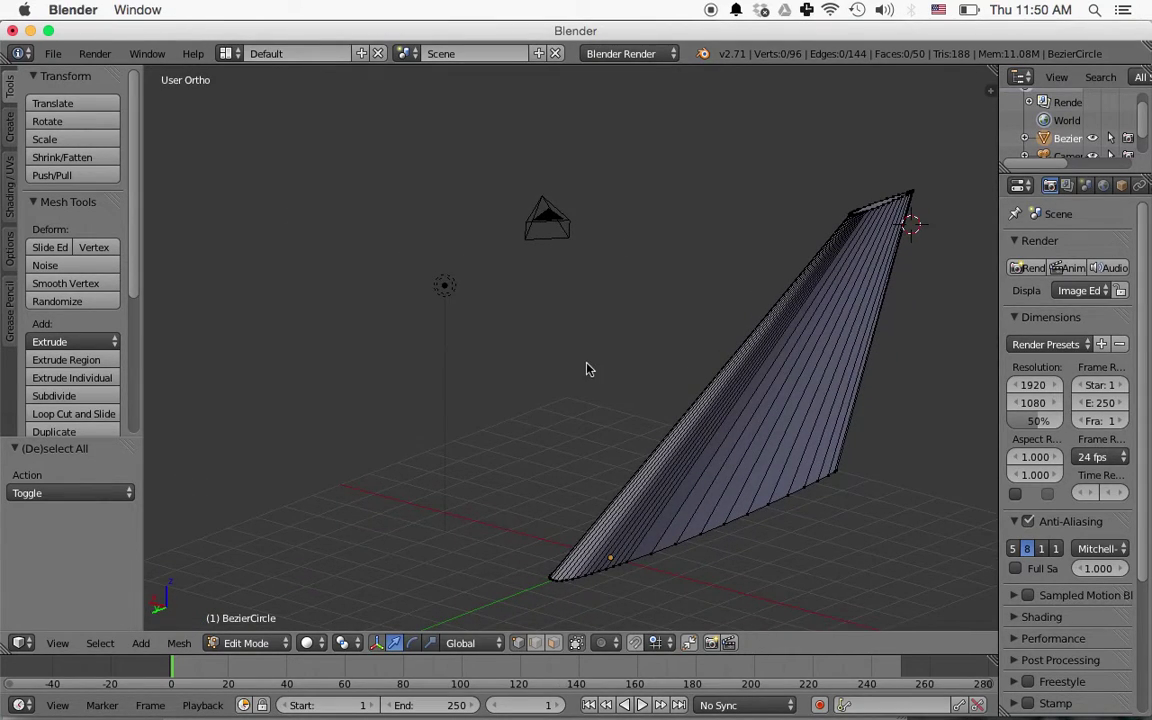
{"action": "middle_click_drag", "start_coordinate": [588, 369], "coordinate": [752, 400]}
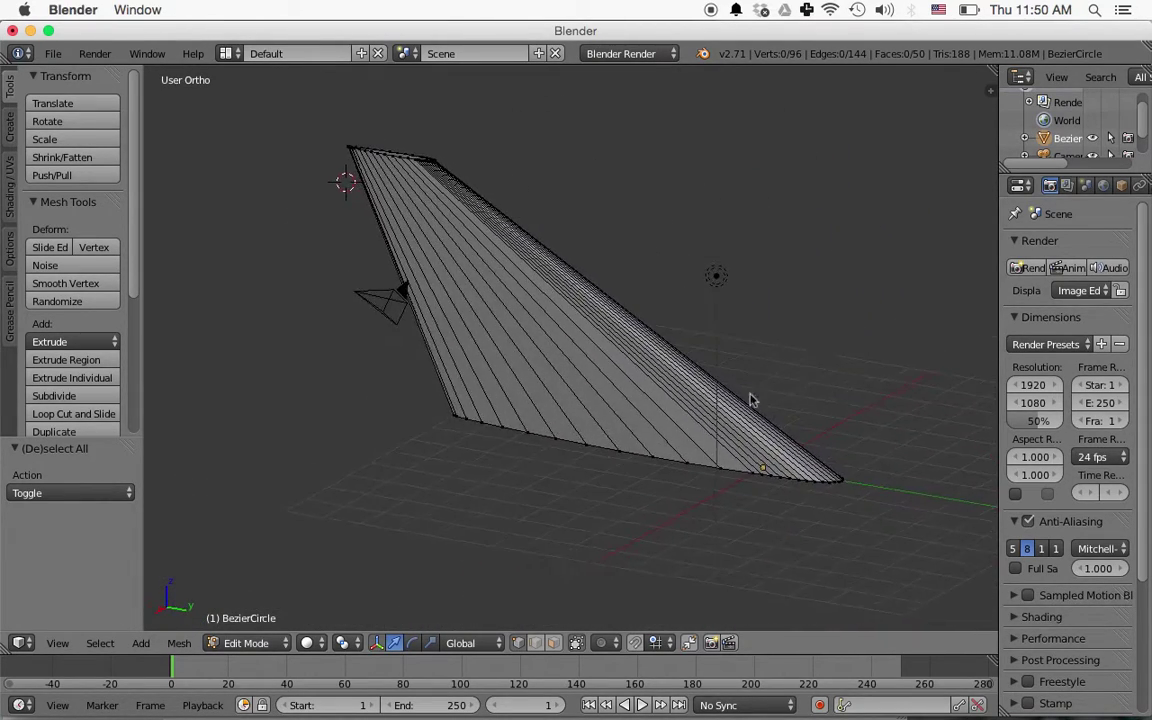
{"action": "middle_click_drag", "start_coordinate": [586, 478], "coordinate": [640, 515]}
{"action": "left_click", "coordinate": [53, 55]}
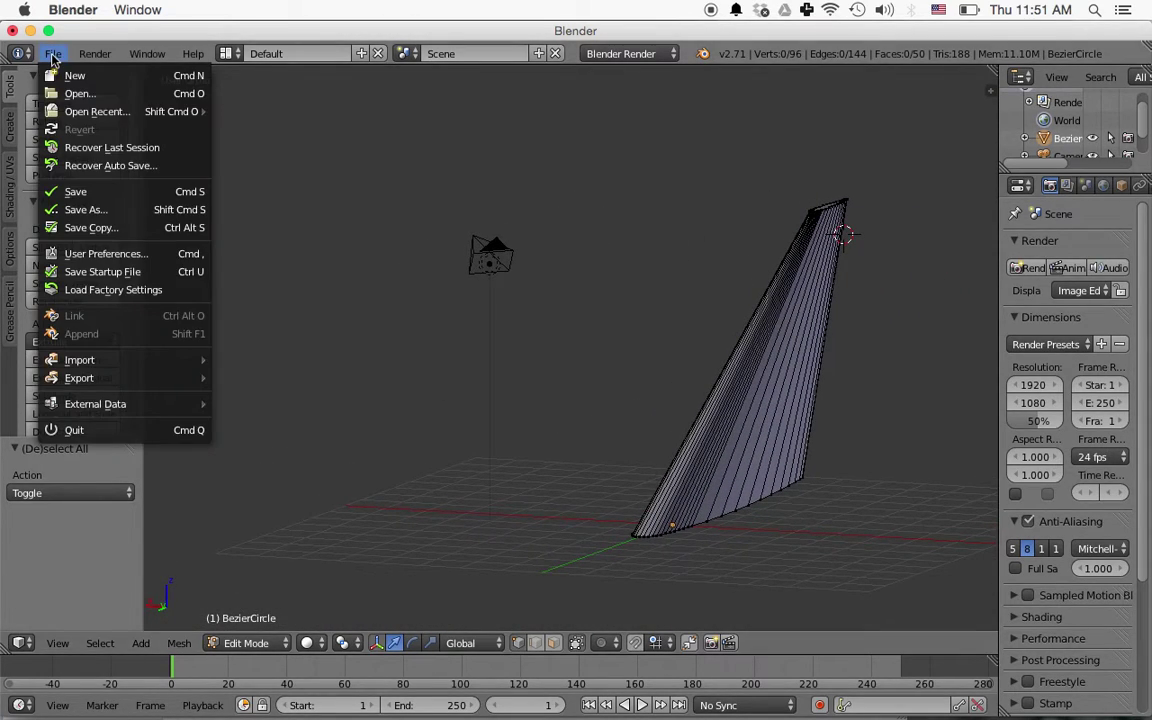
{"action": "left_click", "coordinate": [58, 76]}
{"action": "left_click", "coordinate": [66, 91]}
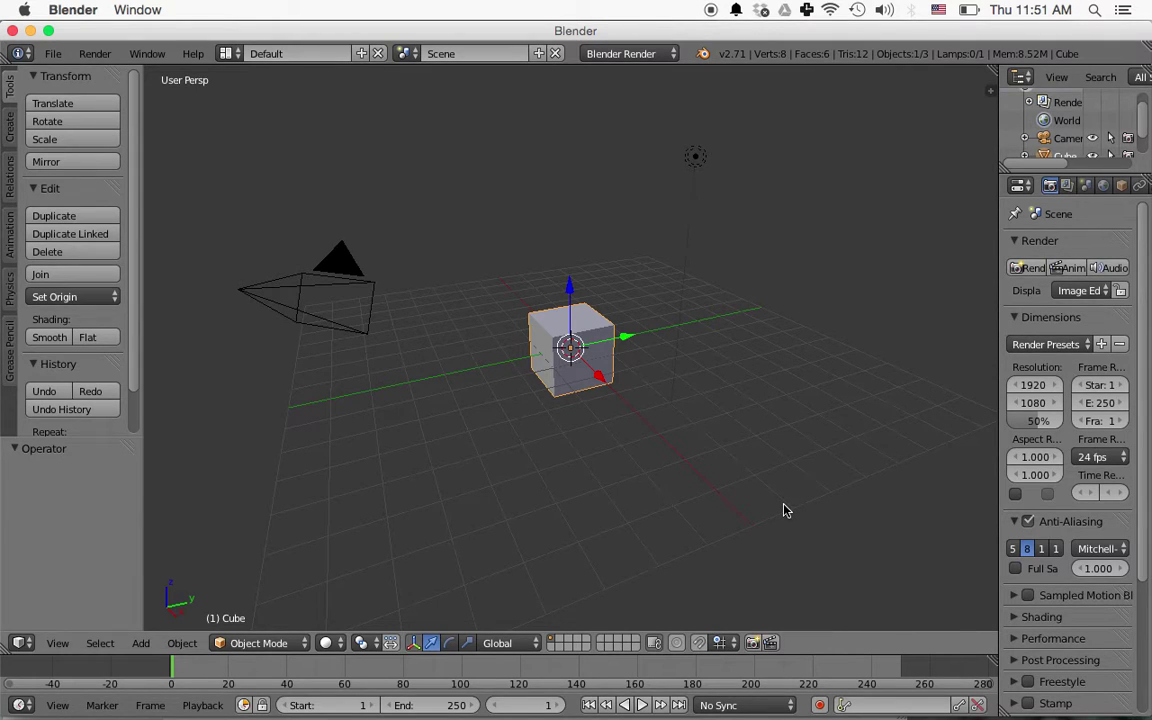
Step: Turn on the on-screen display of pressed keys from the view properties side panel
{"action": "key", "text": "n"}
{"action": "scroll", "coordinate": [856, 514], "scroll_direction": "up", "scroll_amount": 5}
{"action": "scroll", "coordinate": [860, 510], "scroll_direction": "down", "scroll_amount": 4}
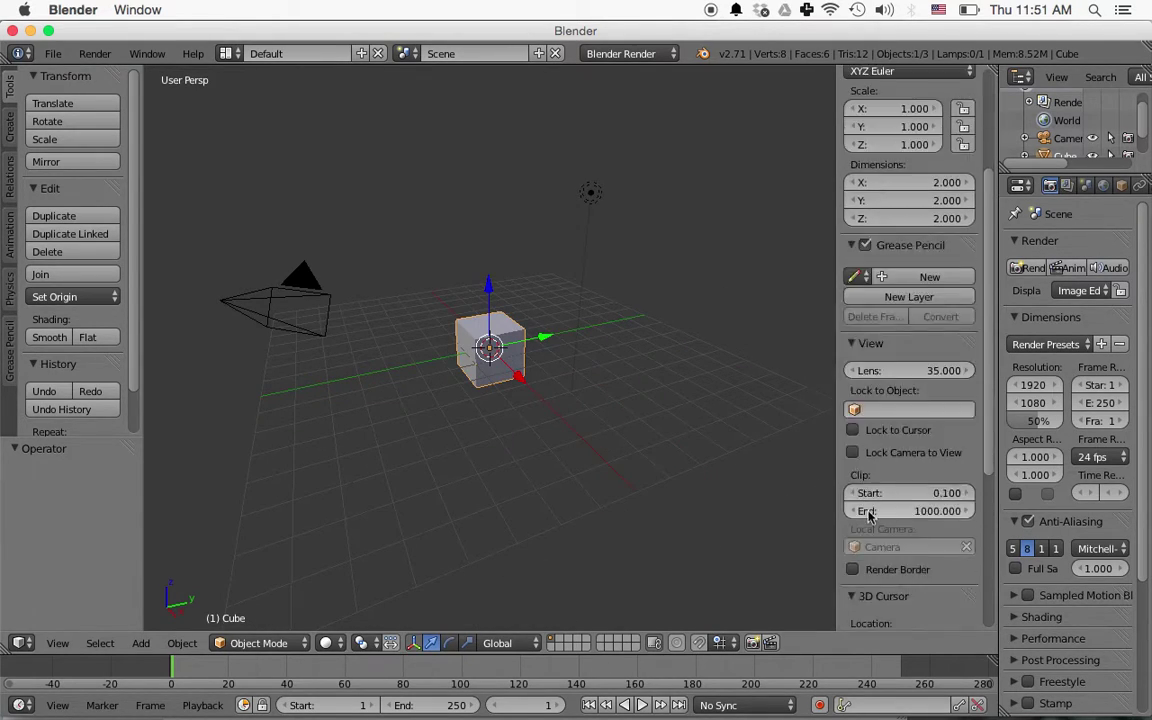
{"action": "scroll", "coordinate": [869, 515], "scroll_direction": "down", "scroll_amount": 6}
{"action": "left_click", "coordinate": [899, 616]}
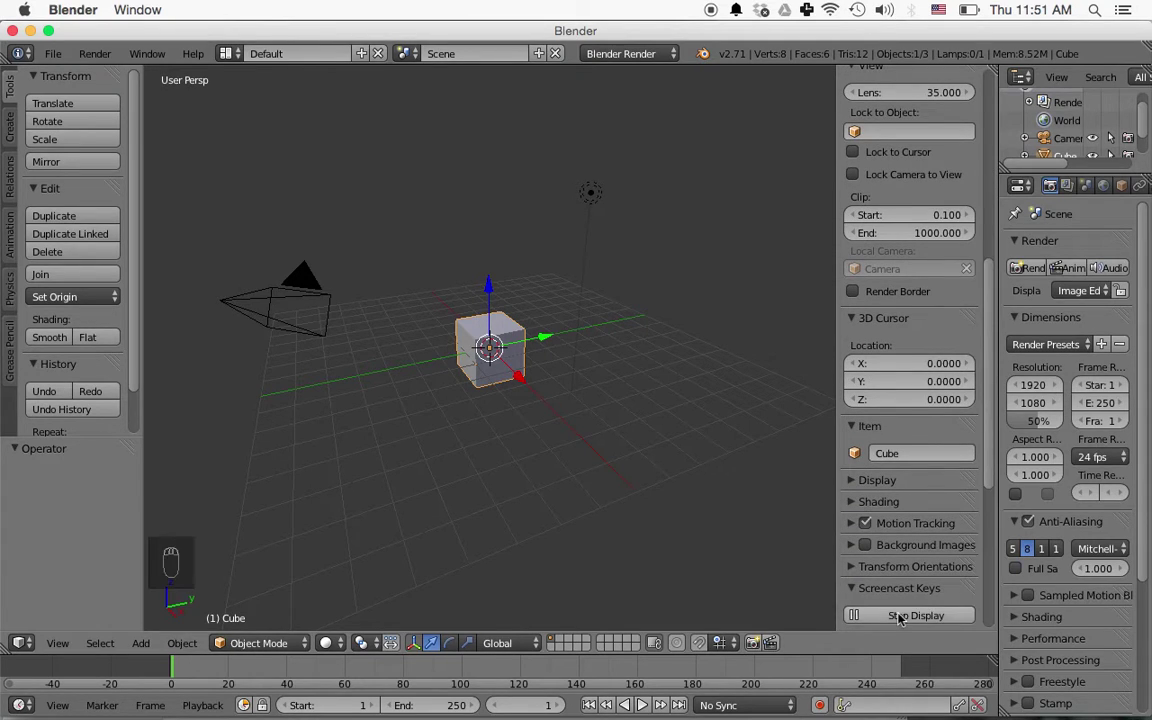
{"action": "key", "text": "n"}
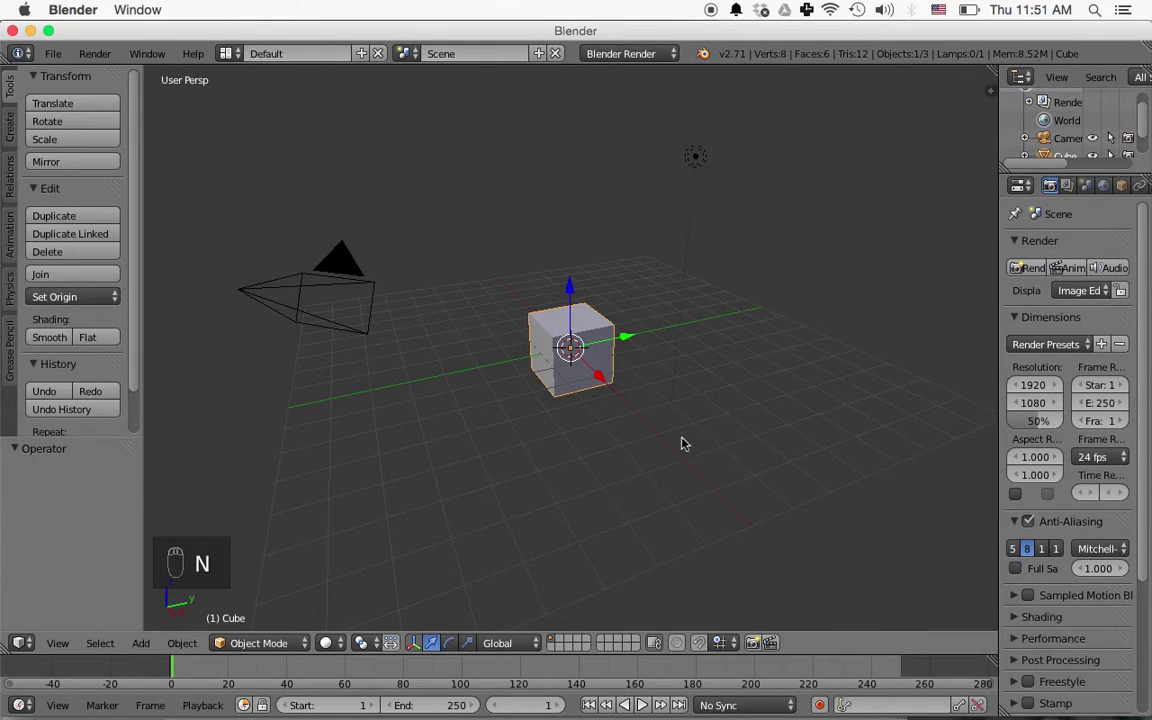
Step: Delete the default cube, leaving only the camera and lamp
{"action": "key", "text": "x"}
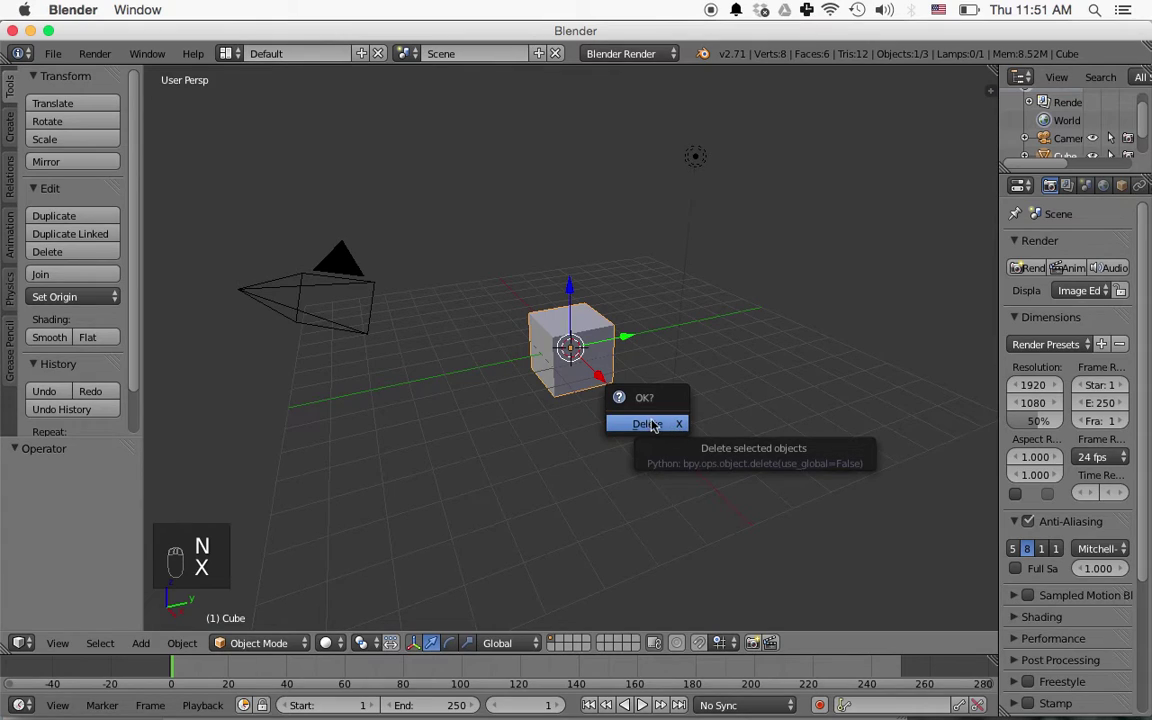
{"action": "left_click", "coordinate": [648, 425]}
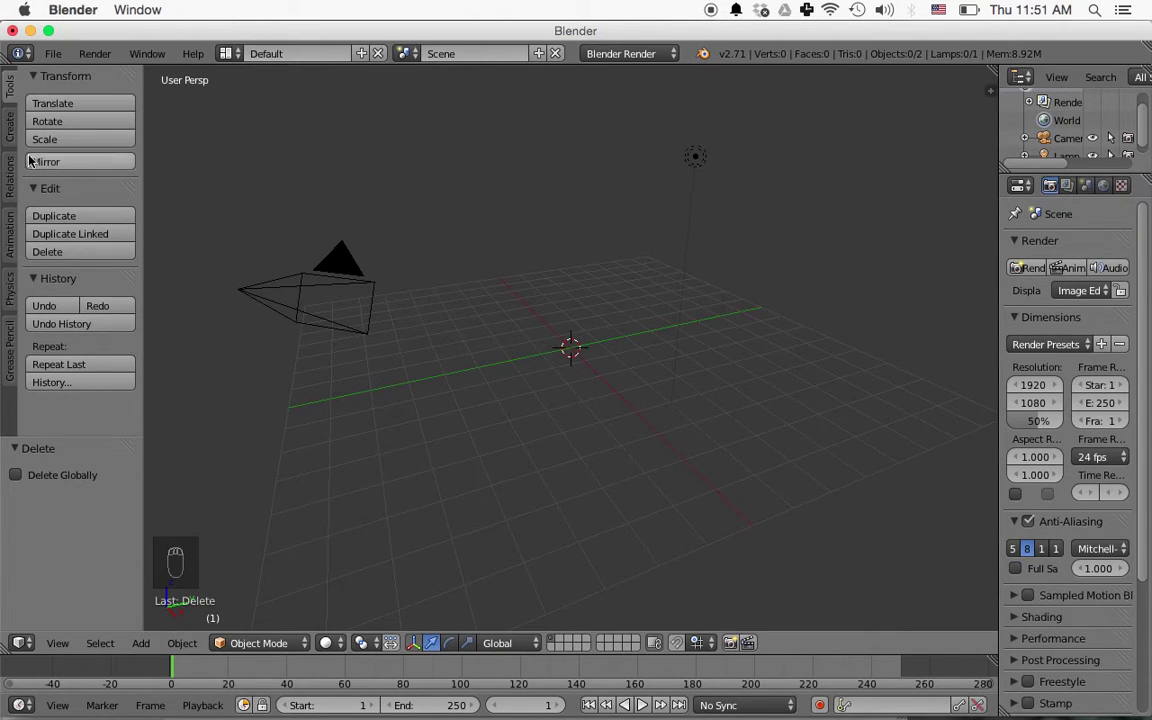
{"action": "left_click", "coordinate": [10, 130]}
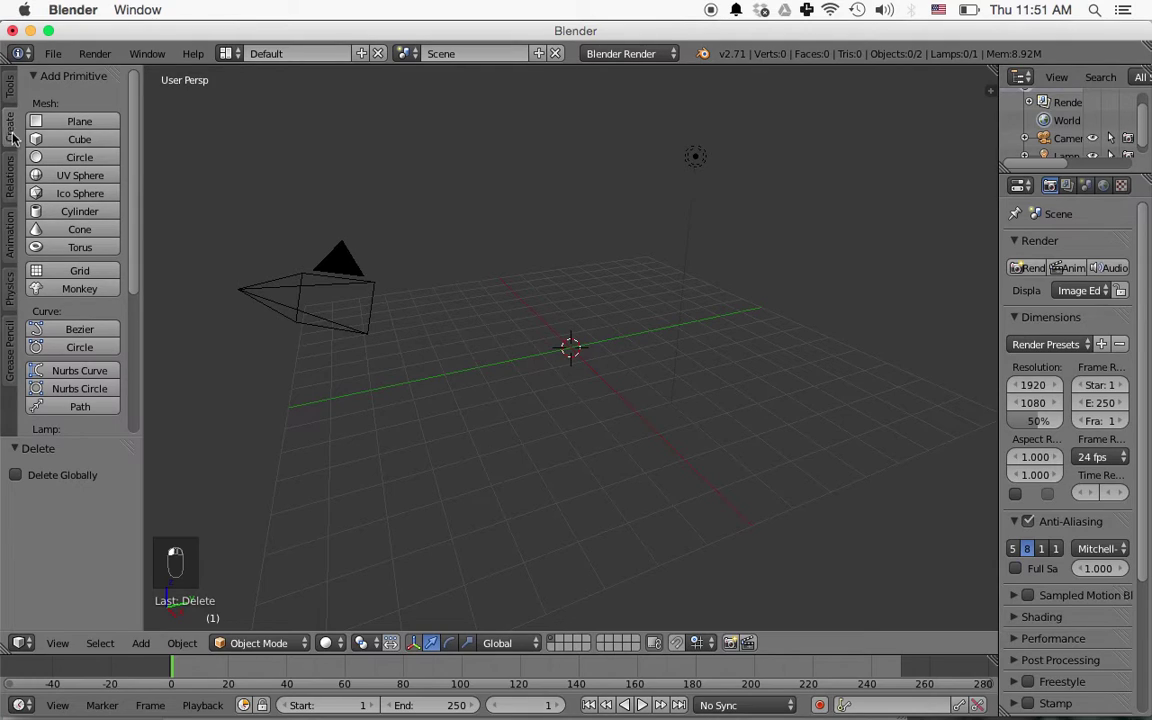
Step: Add a Bezier circle of radius 1.000 at the origin and view it zoomed in from the top
{"action": "left_click", "coordinate": [81, 352]}
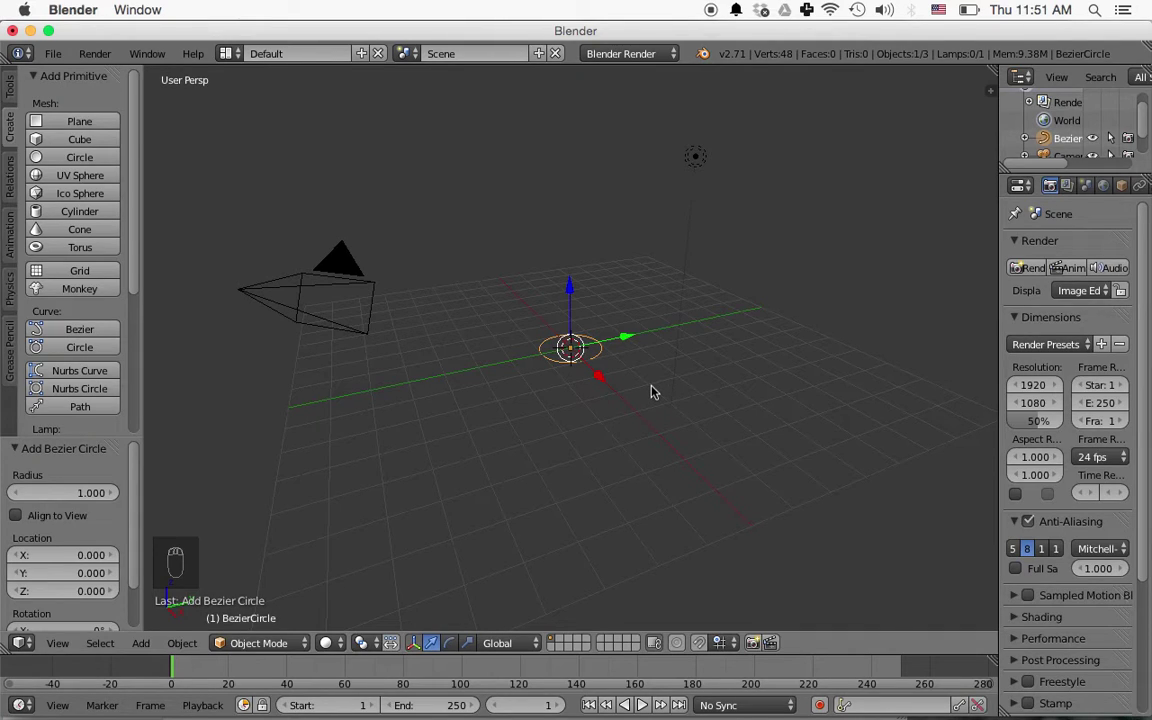
{"action": "middle_click_drag", "start_coordinate": [651, 392], "coordinate": [622, 463]}
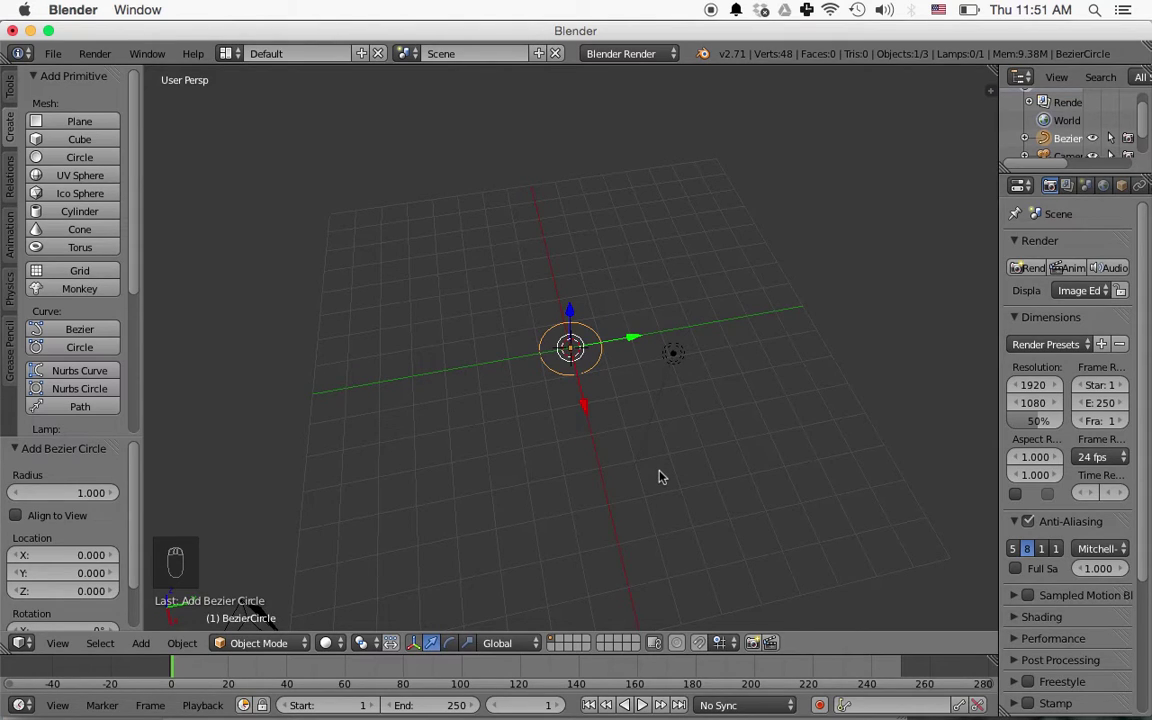
{"action": "key", "text": "KP_7"}
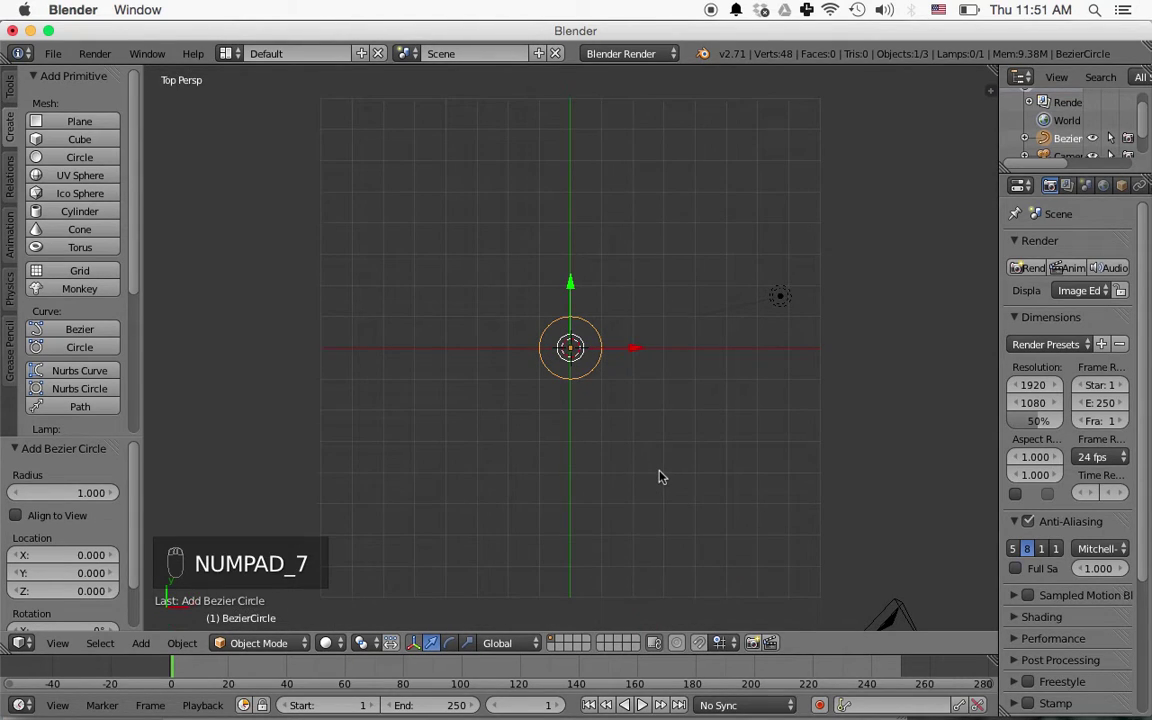
{"action": "scroll", "coordinate": [614, 404], "scroll_direction": "up", "scroll_amount": 3}
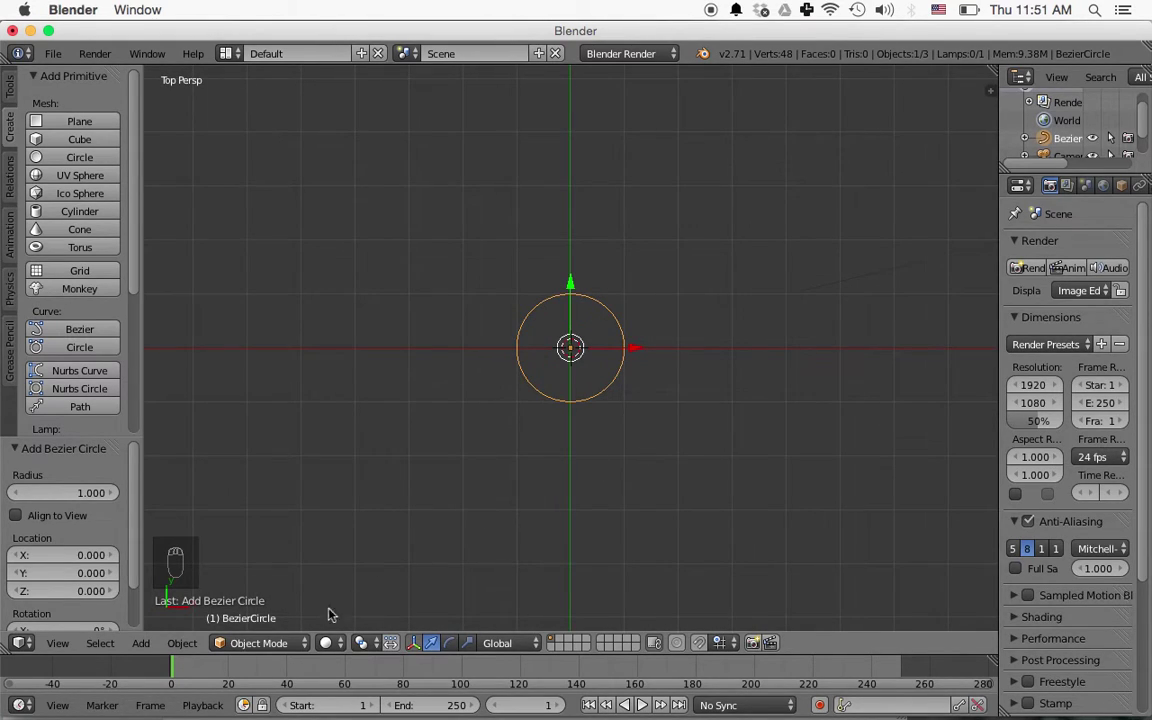
Step: Put the Bezier circle into Edit Mode to expose its control points
{"action": "left_click", "coordinate": [262, 643]}
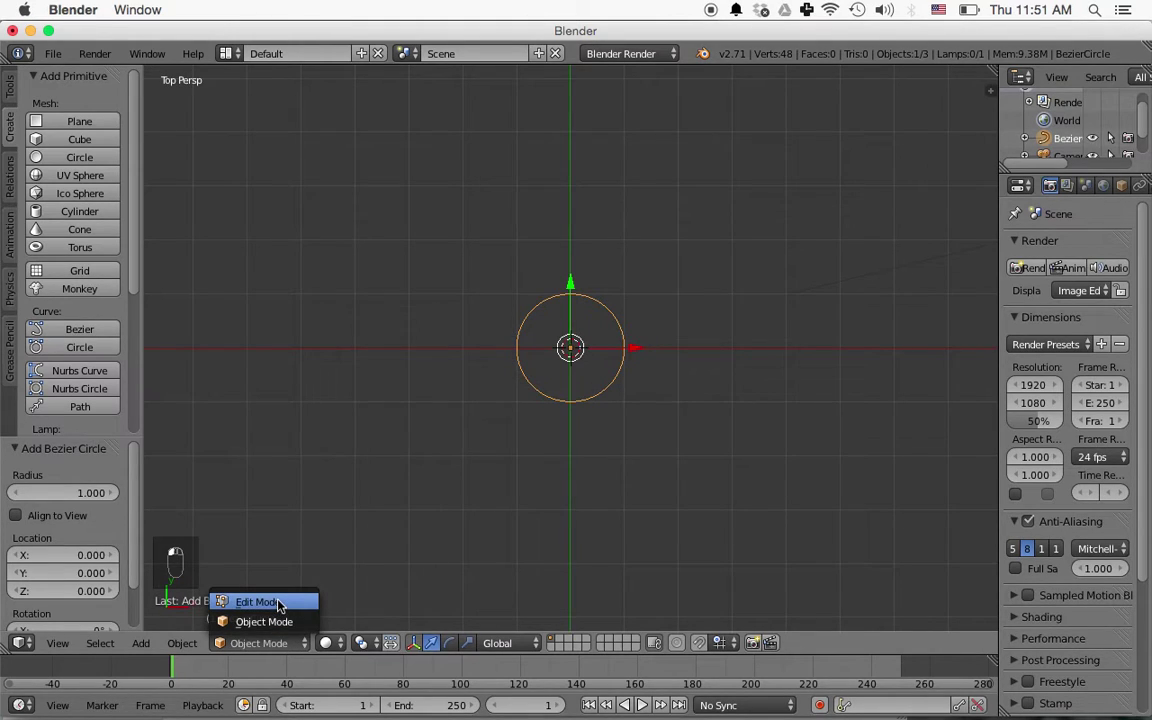
{"action": "left_click", "coordinate": [278, 603]}
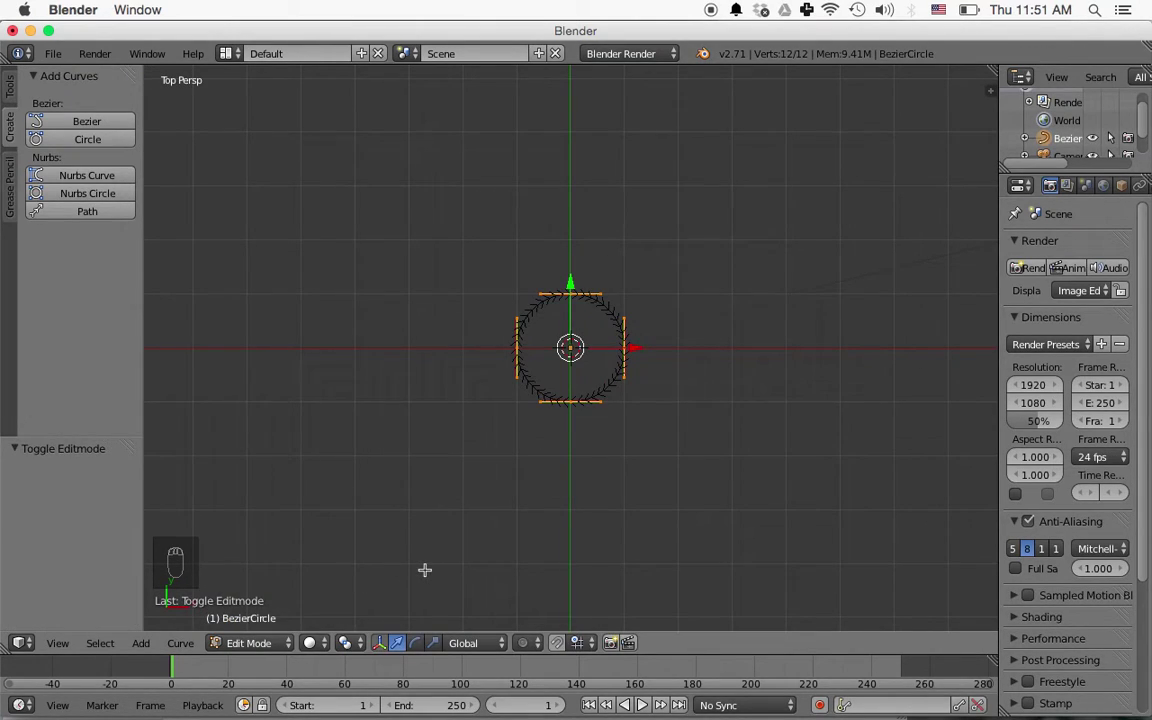
{"action": "key", "text": "Tab"}
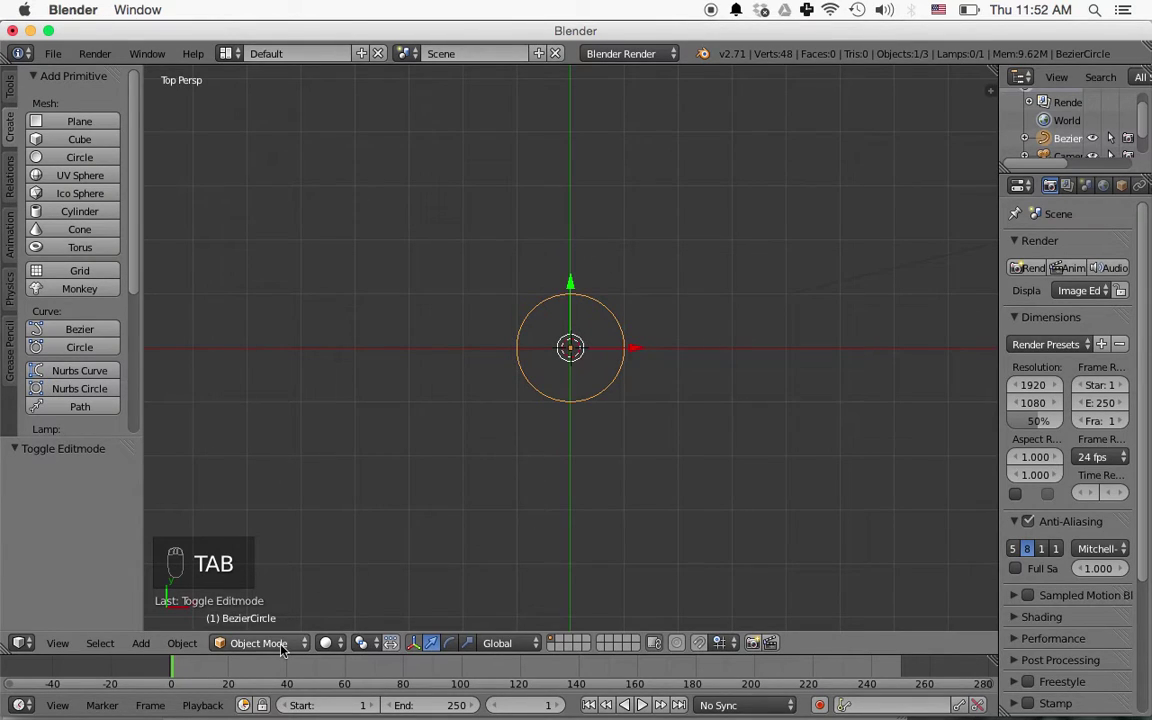
{"action": "key", "text": "Tab"}
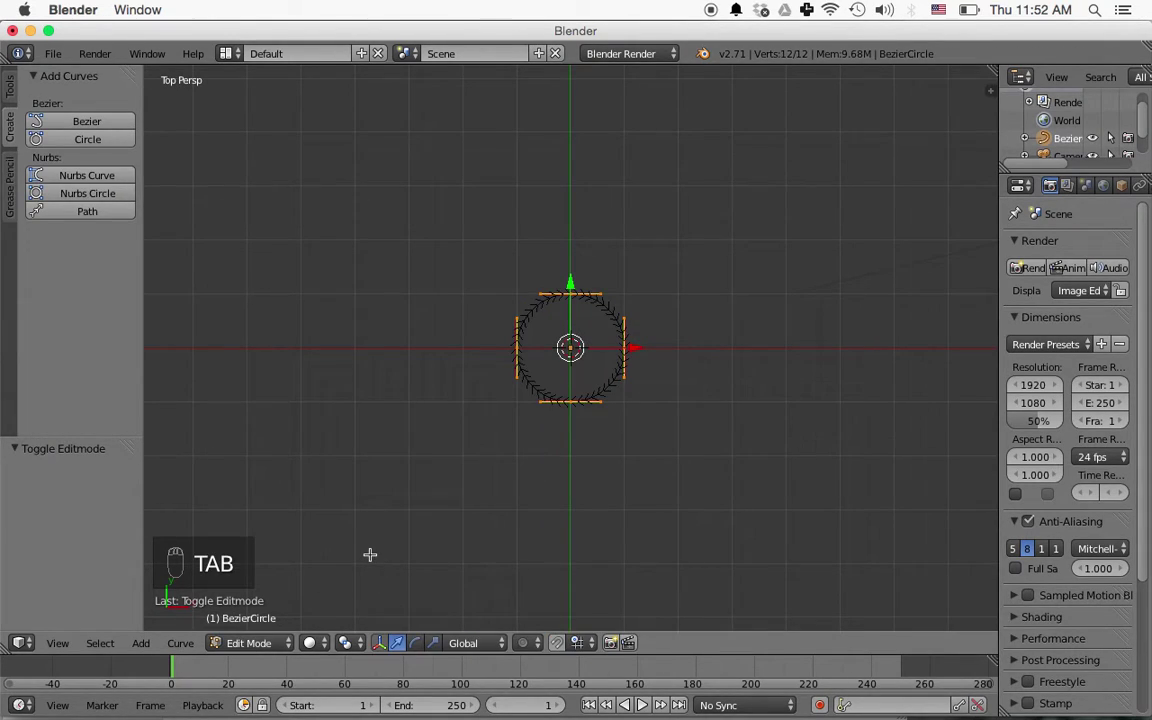
Step: Select the circle's bottom control point with the move manipulator active, viewed from the top
{"action": "right_click", "coordinate": [570, 401]}
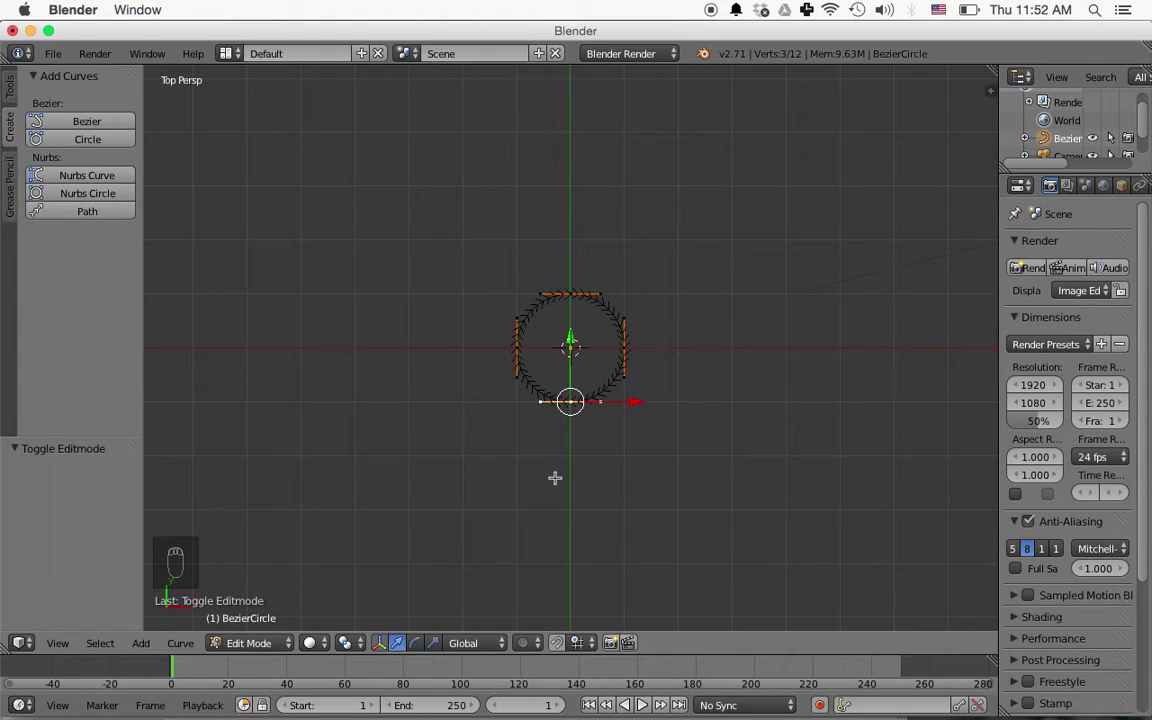
{"action": "left_click", "coordinate": [415, 645]}
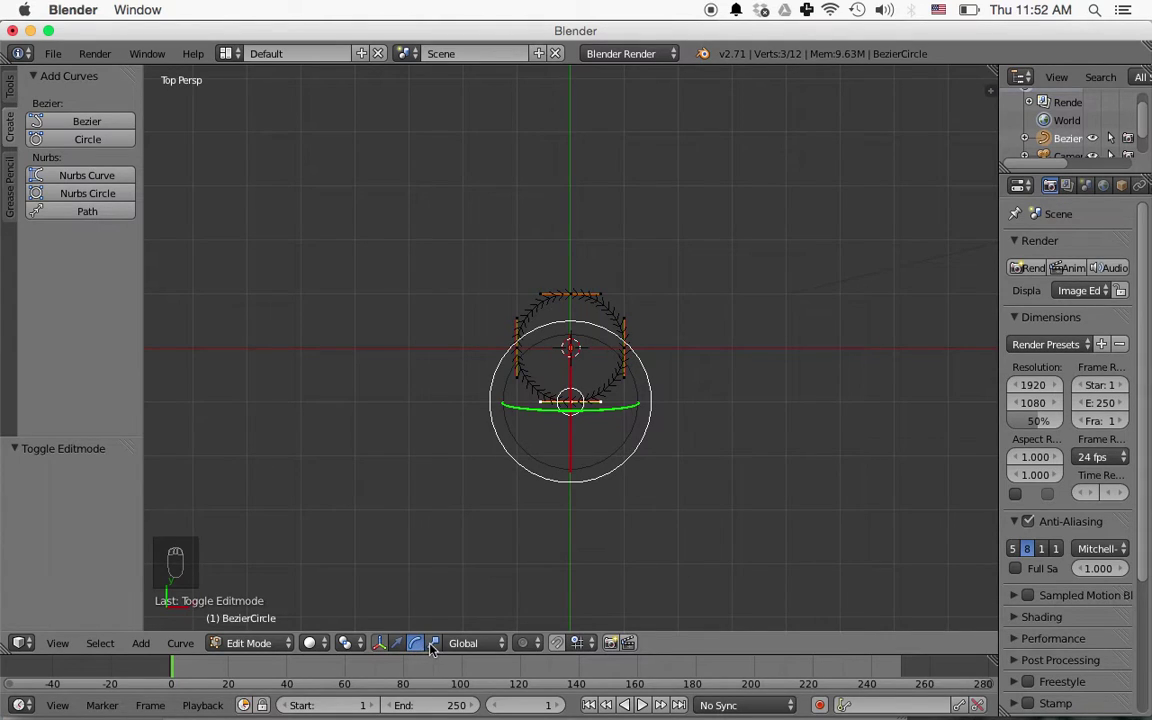
{"action": "left_click", "coordinate": [434, 644]}
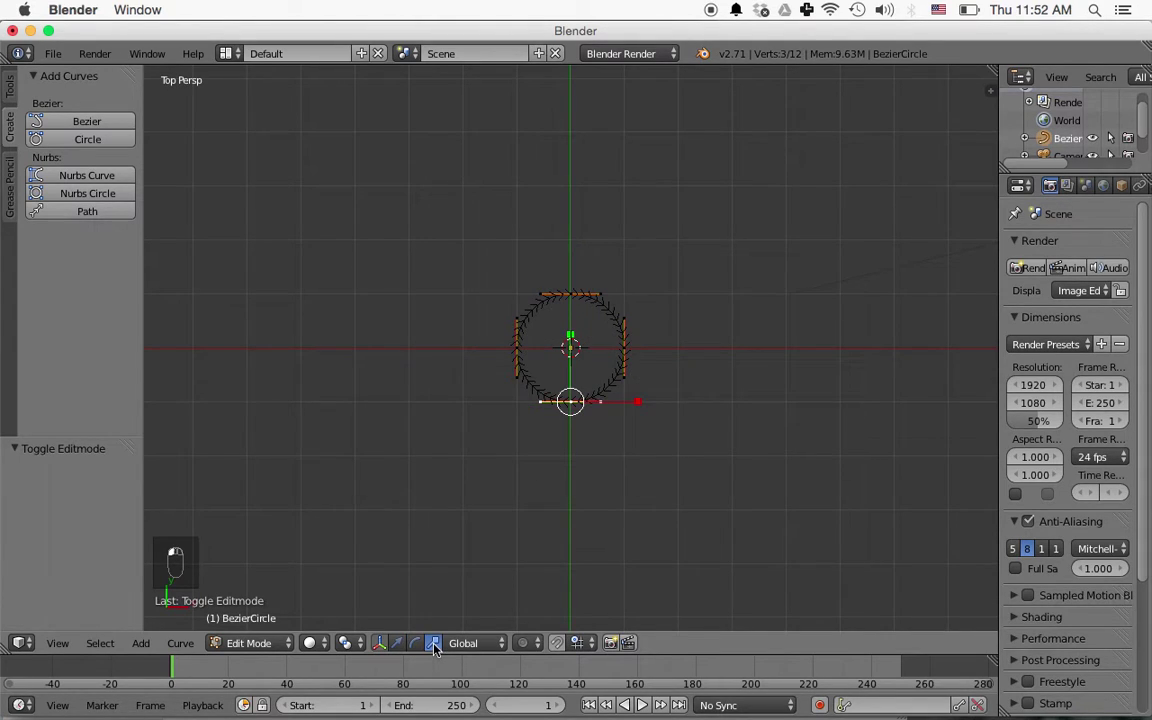
{"action": "left_click", "coordinate": [397, 643]}
{"action": "middle_click_drag", "start_coordinate": [751, 465], "coordinate": [717, 435]}
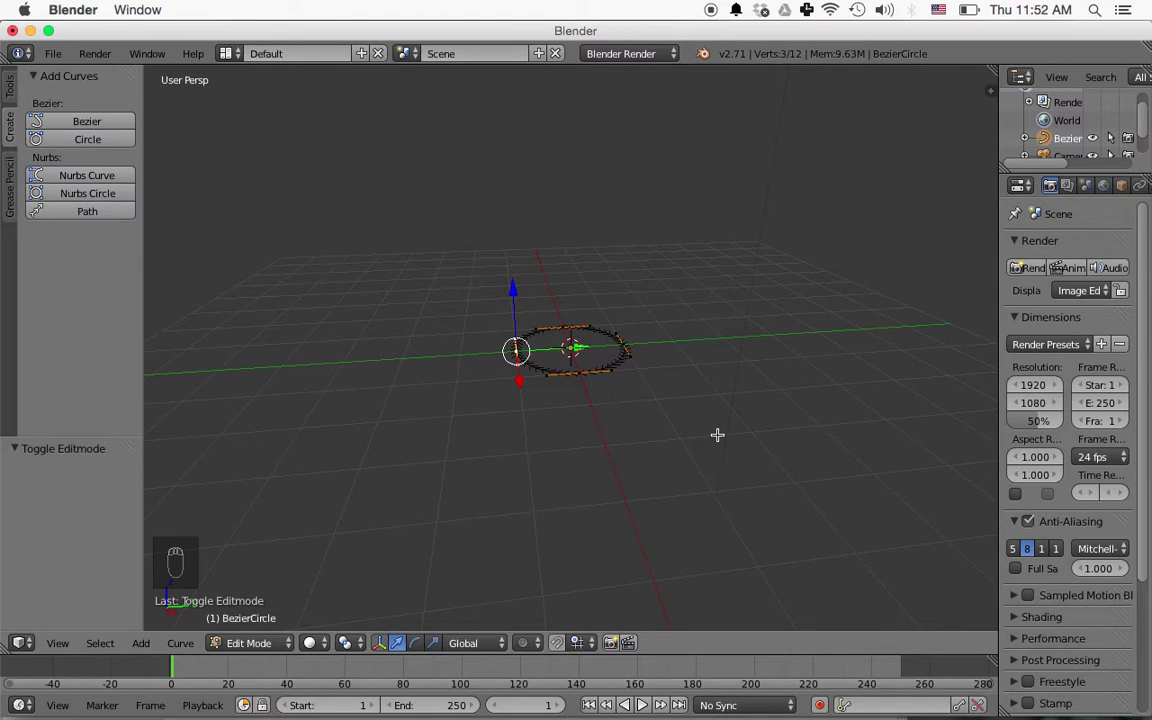
{"action": "key", "text": "KP_7"}
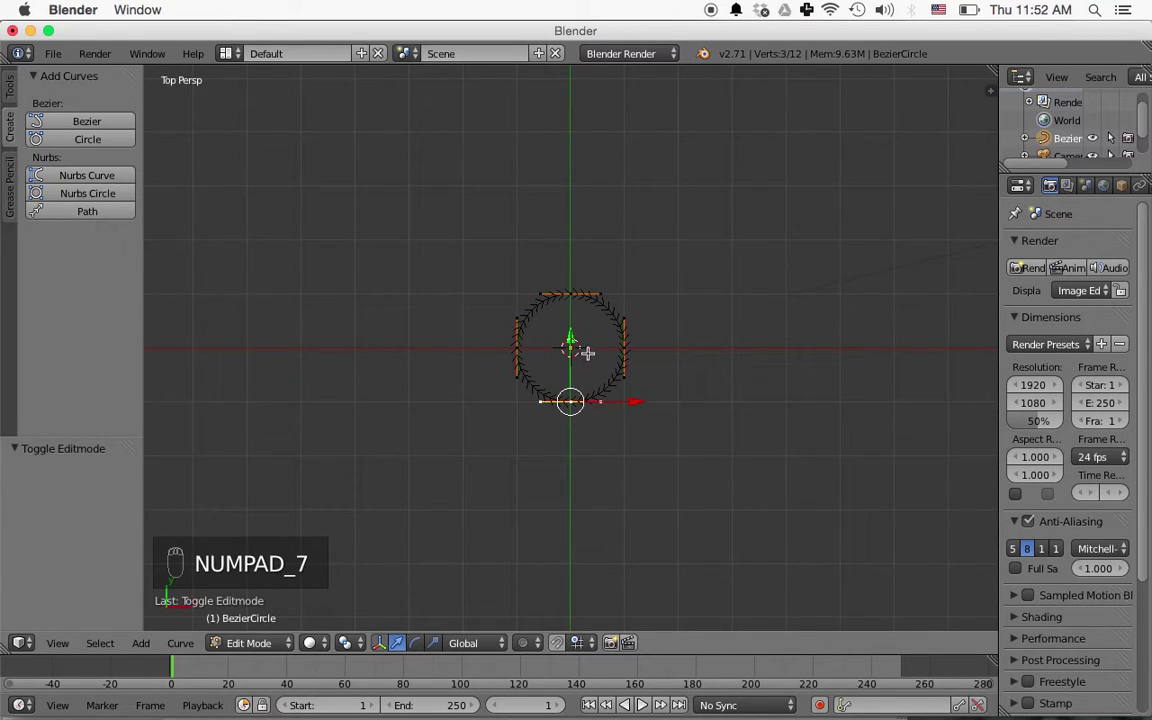
Step: Pull the bottom point 3.576 down along Y into a tall teardrop outline
{"action": "left_click_drag", "start_coordinate": [569, 337], "coordinate": [578, 525]}
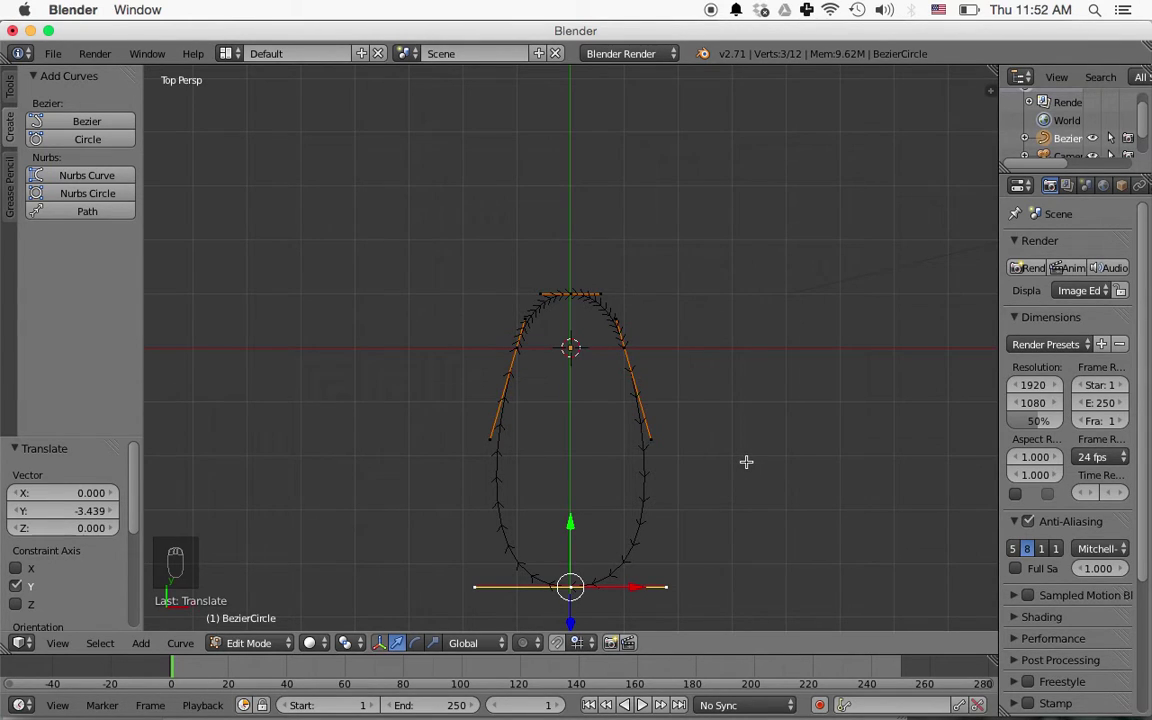
{"action": "middle_click_drag", "start_coordinate": [754, 462], "coordinate": [735, 302], "text": "shift"}
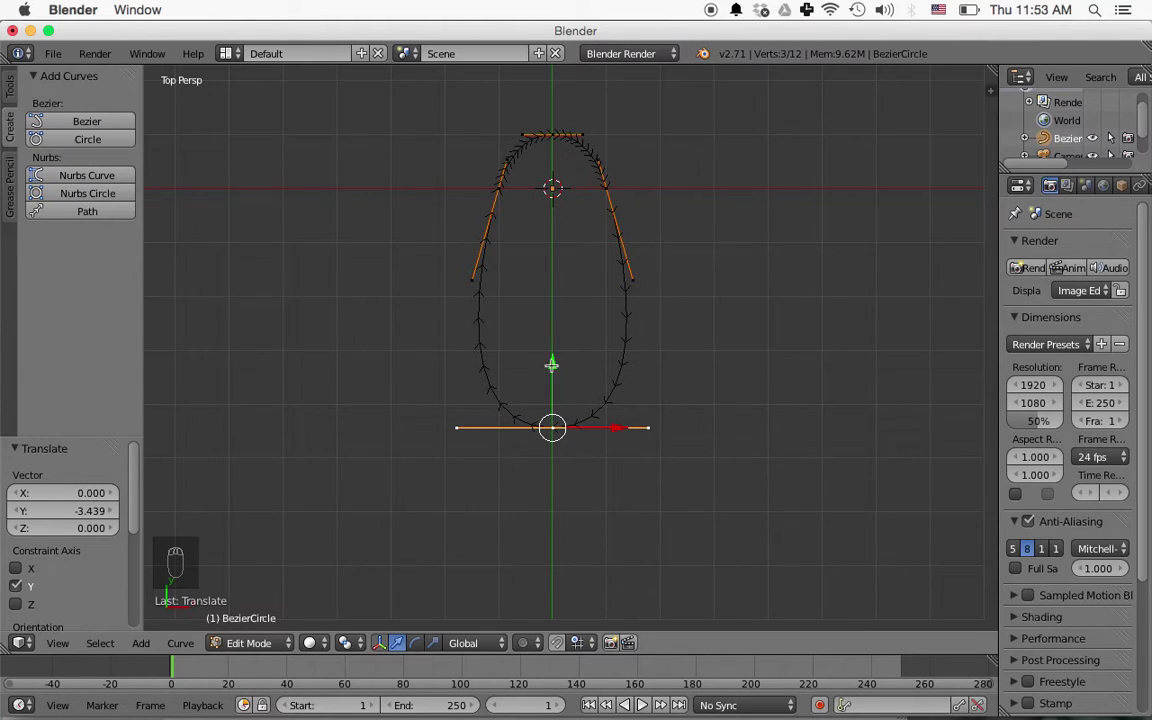
{"action": "left_click_drag", "start_coordinate": [552, 363], "coordinate": [558, 553]}
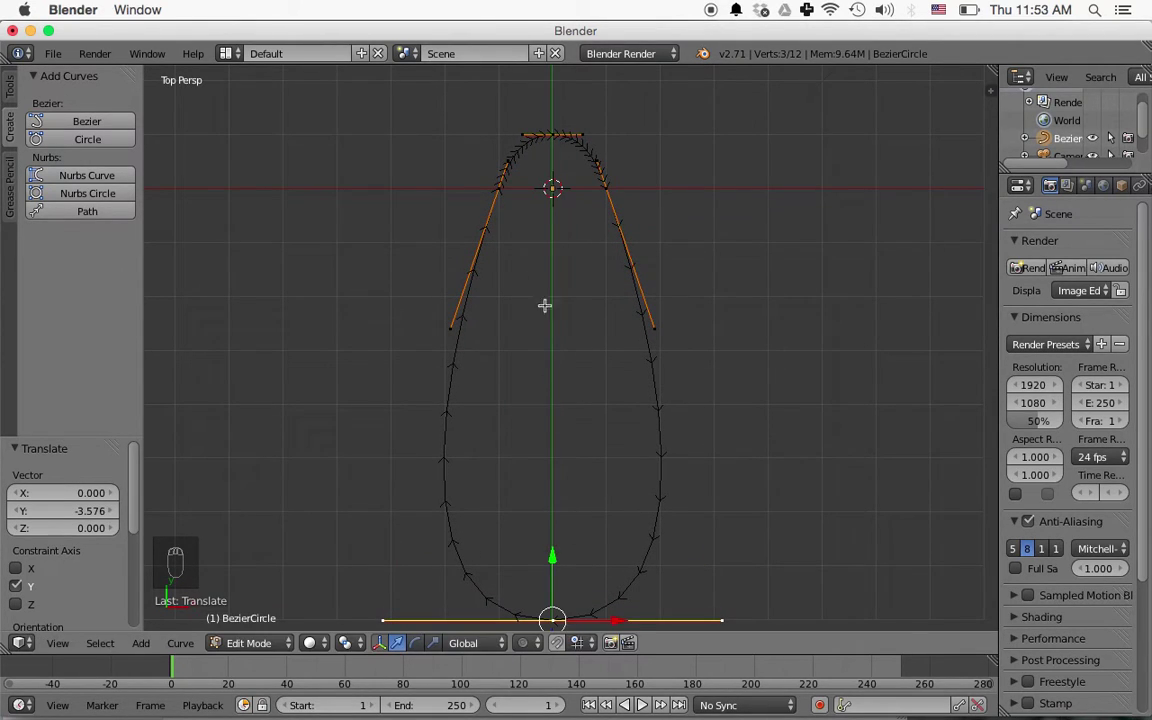
Step: Raise the top control point 1.021 along Y, then select the bottom-right handle
{"action": "right_click", "coordinate": [552, 134]}
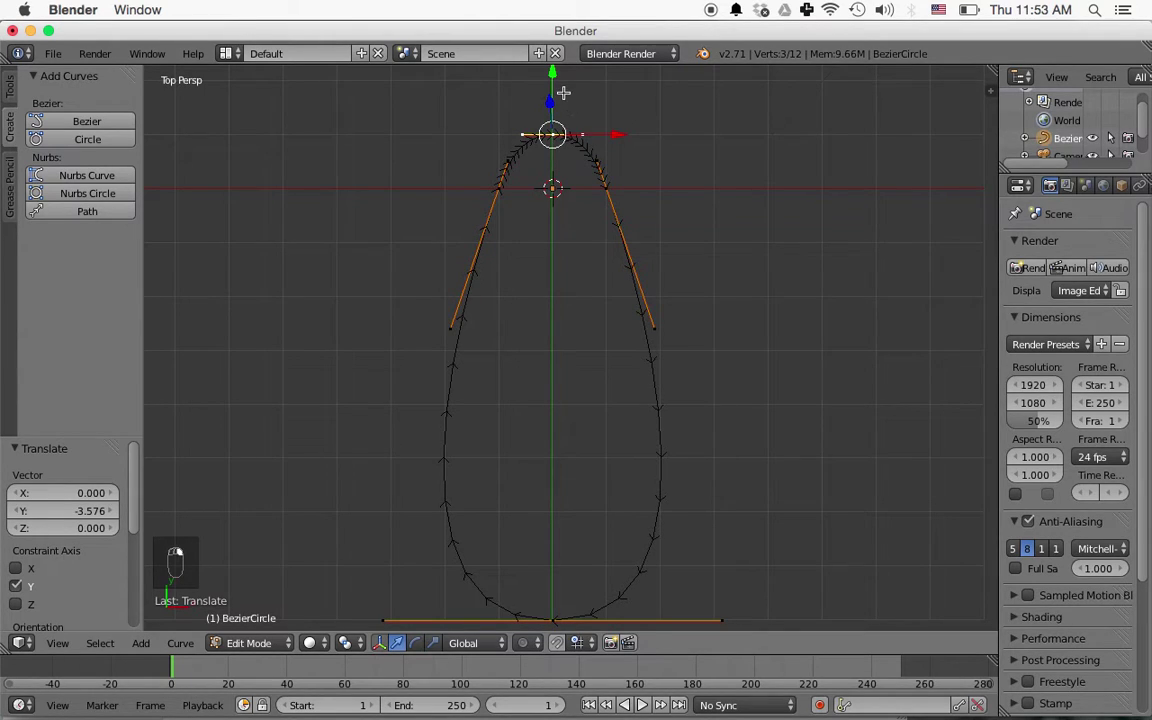
{"action": "scroll", "coordinate": [661, 146], "scroll_direction": "down", "scroll_amount": 2}
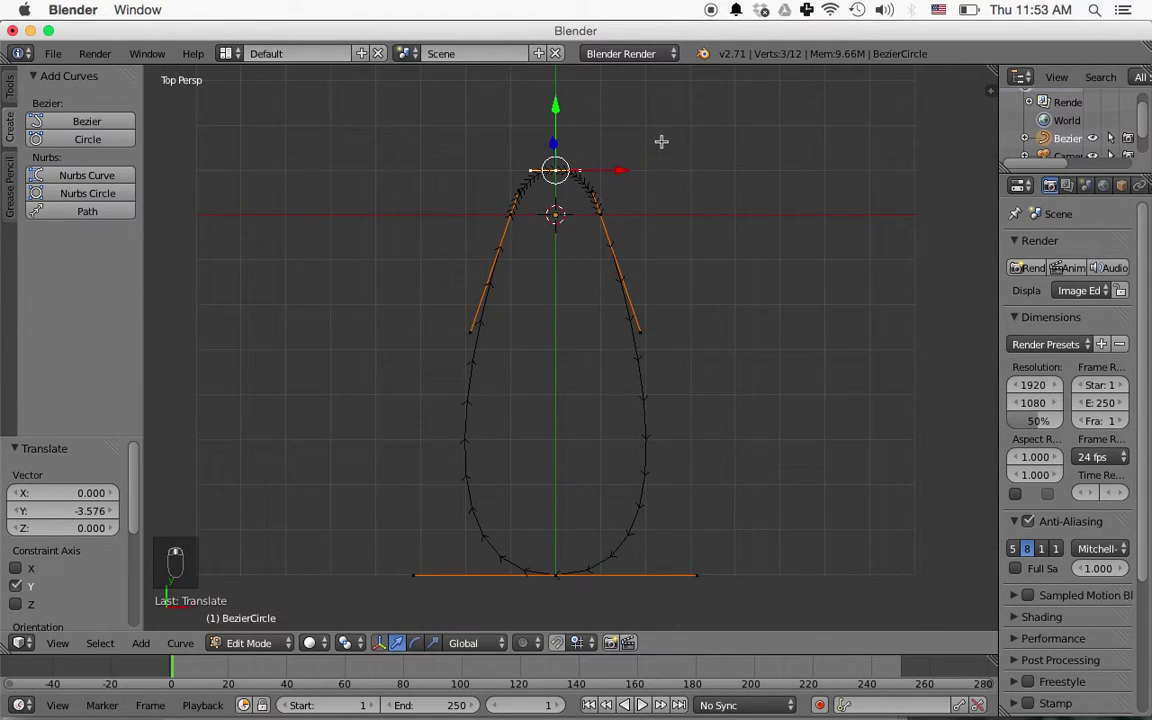
{"action": "left_click_drag", "start_coordinate": [557, 107], "coordinate": [553, 622]}
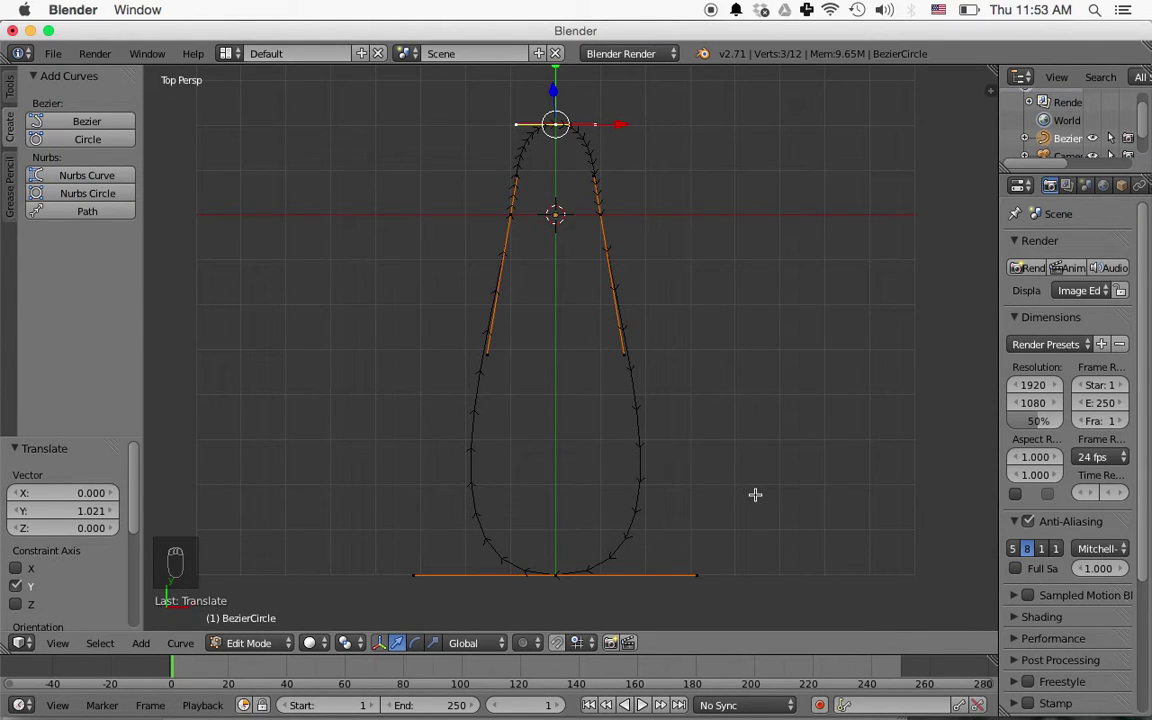
{"action": "middle_click_drag", "start_coordinate": [756, 494], "coordinate": [776, 329], "text": "shift"}
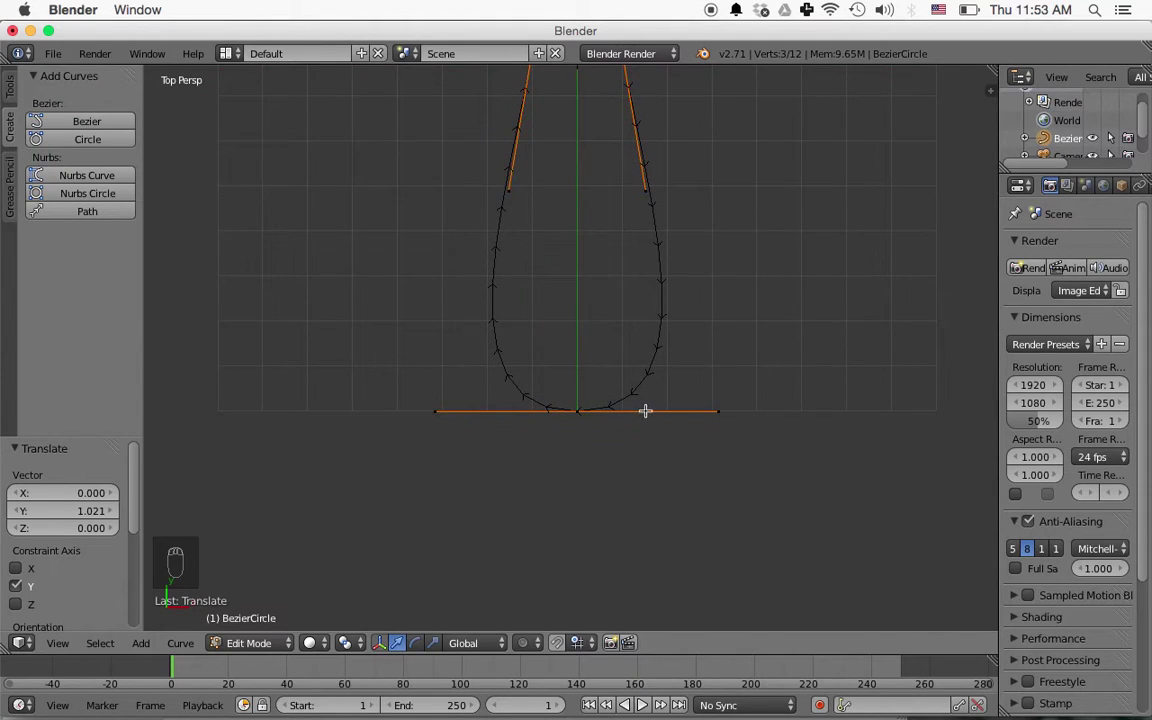
{"action": "right_click", "coordinate": [717, 411]}
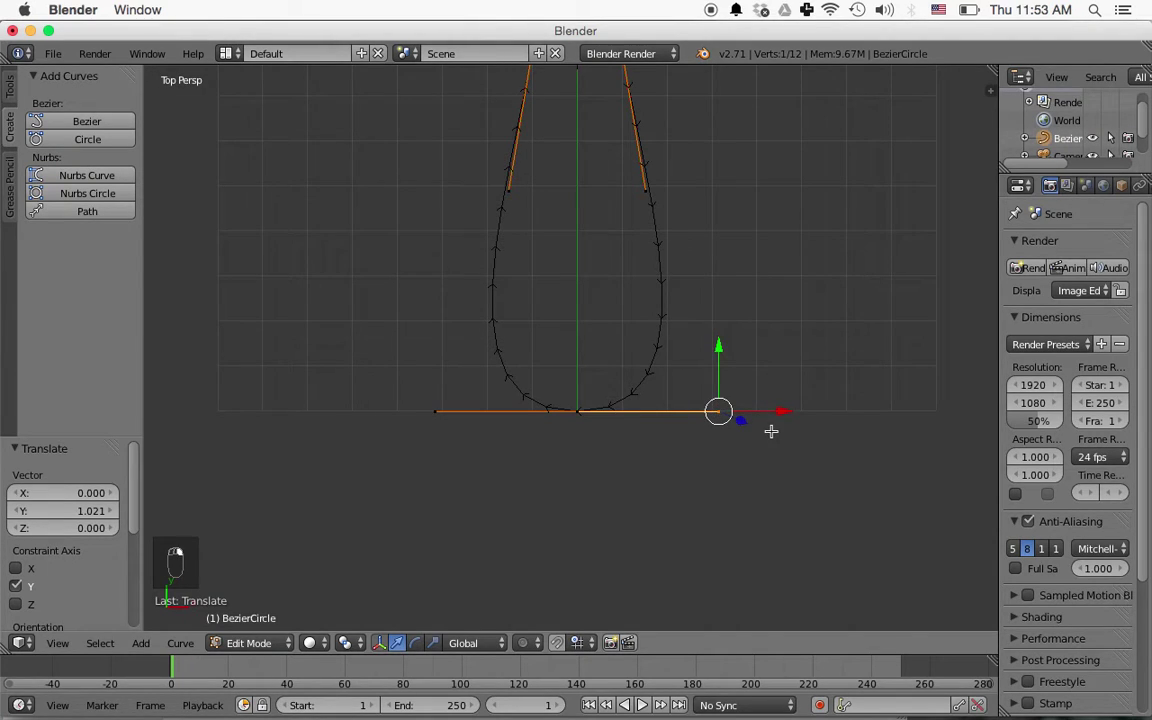
Step: Slide both bottom handles about 3 units along X to the centre line, forming a sharp tip
{"action": "key", "text": "g"}
{"action": "key", "text": "x"}
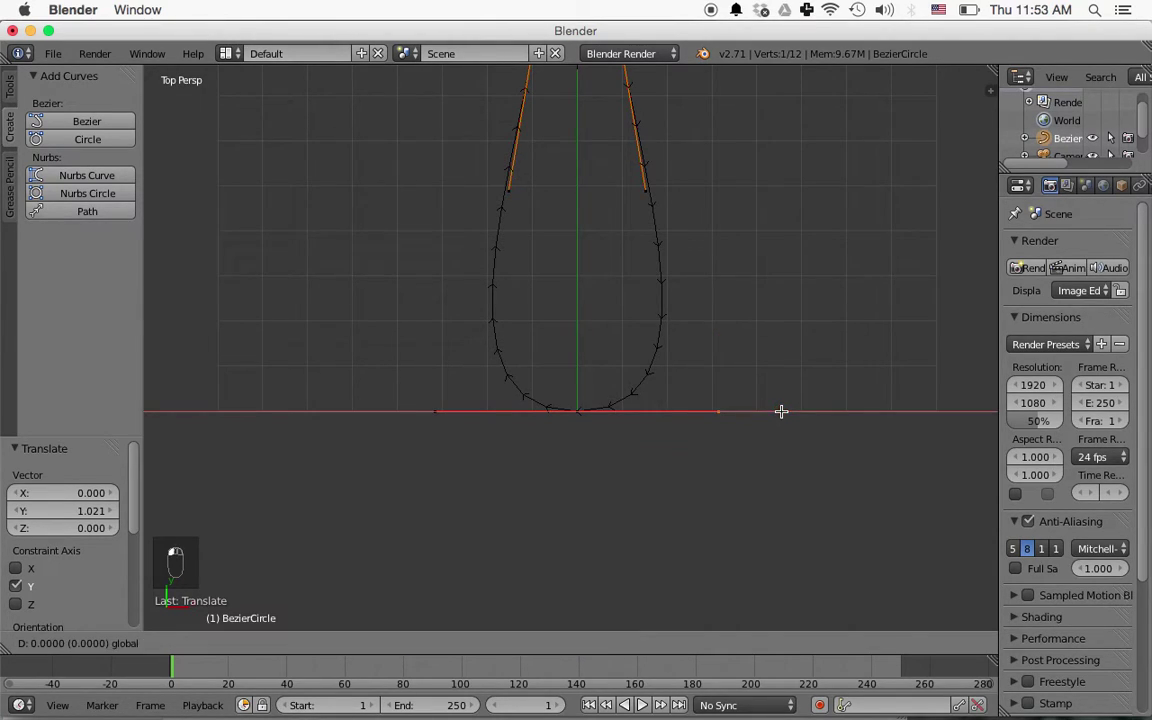
{"action": "left_click", "coordinate": [649, 411]}
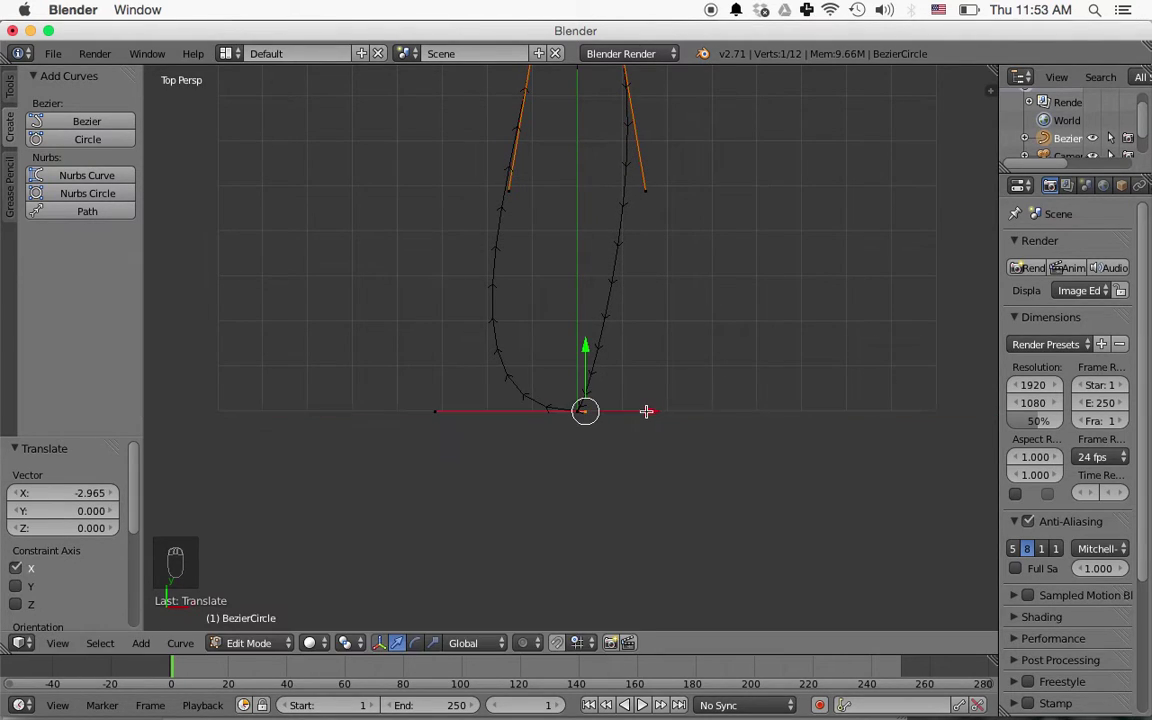
{"action": "left_click", "coordinate": [435, 412]}
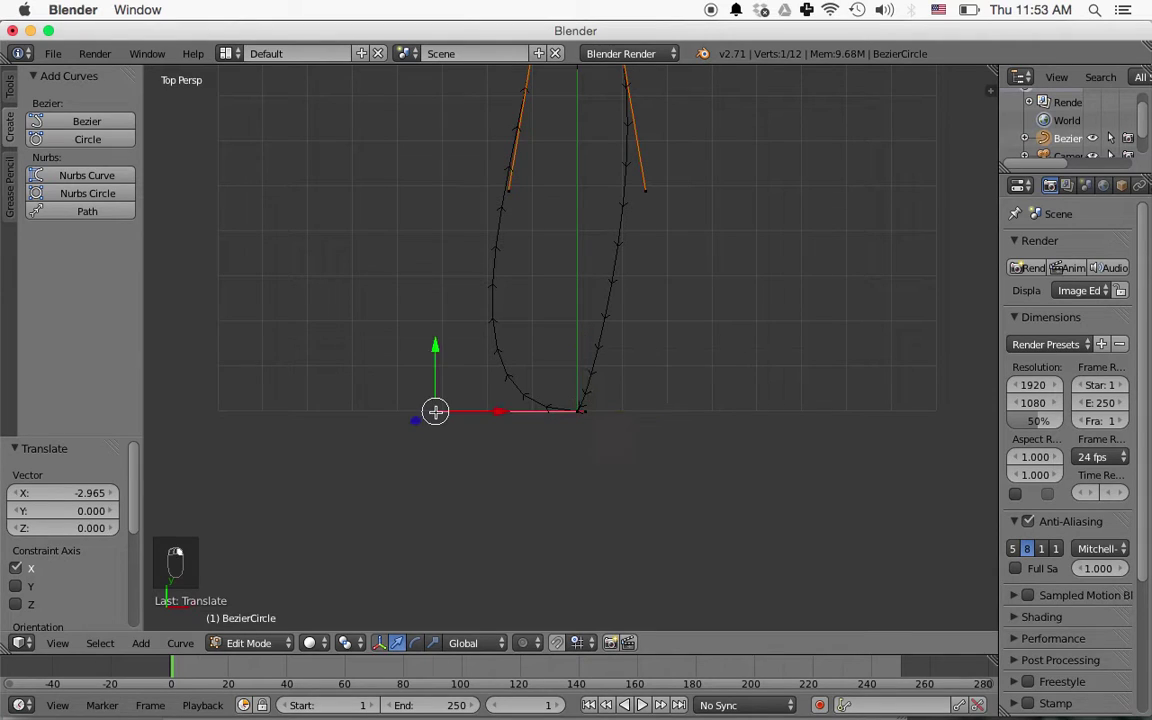
{"action": "left_click", "coordinate": [496, 411]}
{"action": "left_click_drag", "start_coordinate": [498, 411], "coordinate": [631, 411]}
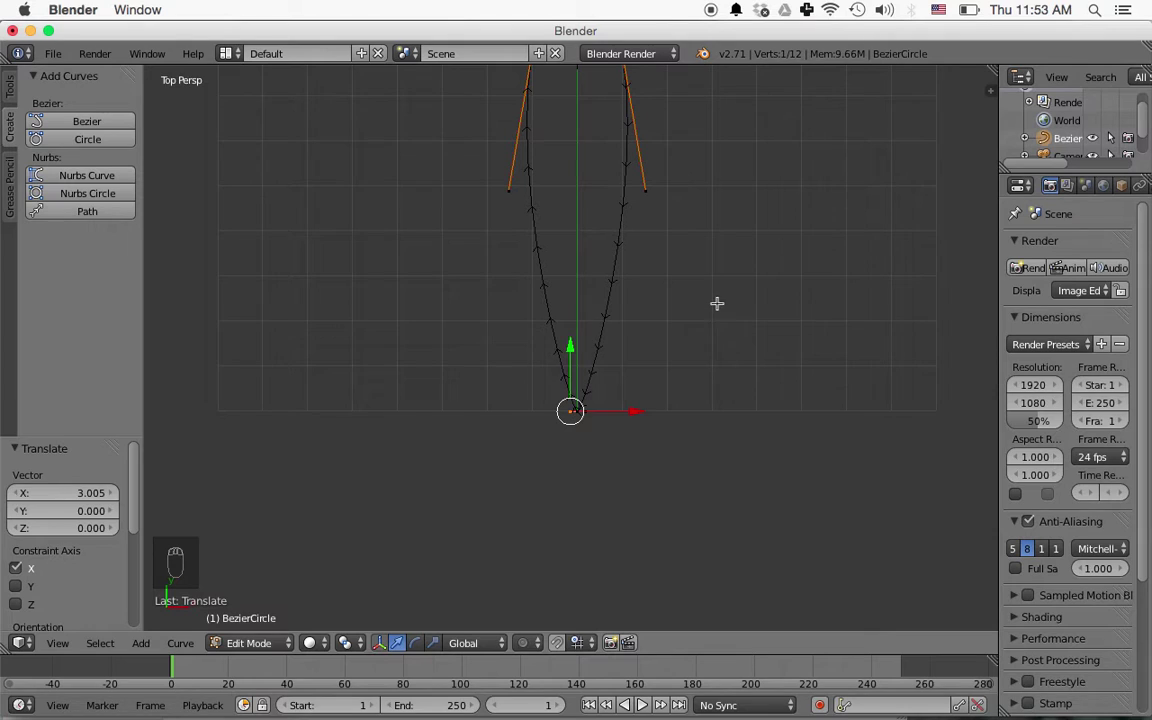
{"action": "middle_click_drag", "start_coordinate": [712, 273], "coordinate": [695, 429], "text": "shift"}
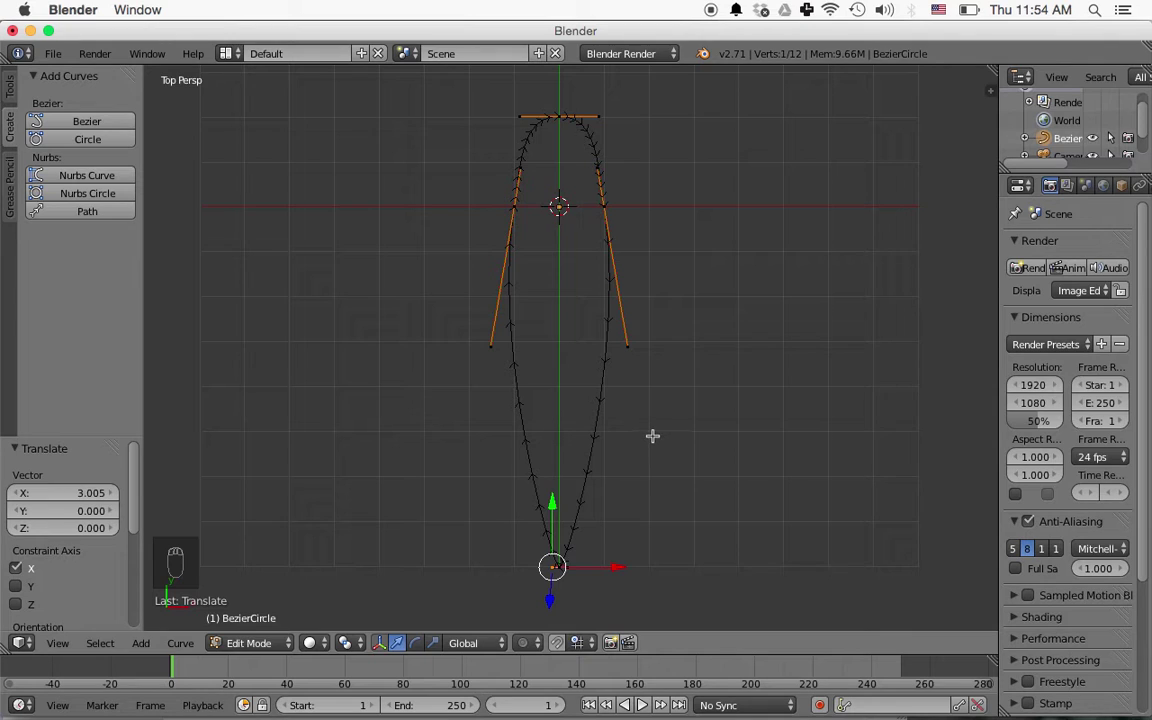
Step: Deselect all curve points and take the teardrop back to Object Mode
{"action": "middle_click_drag", "start_coordinate": [645, 424], "coordinate": [804, 246]}
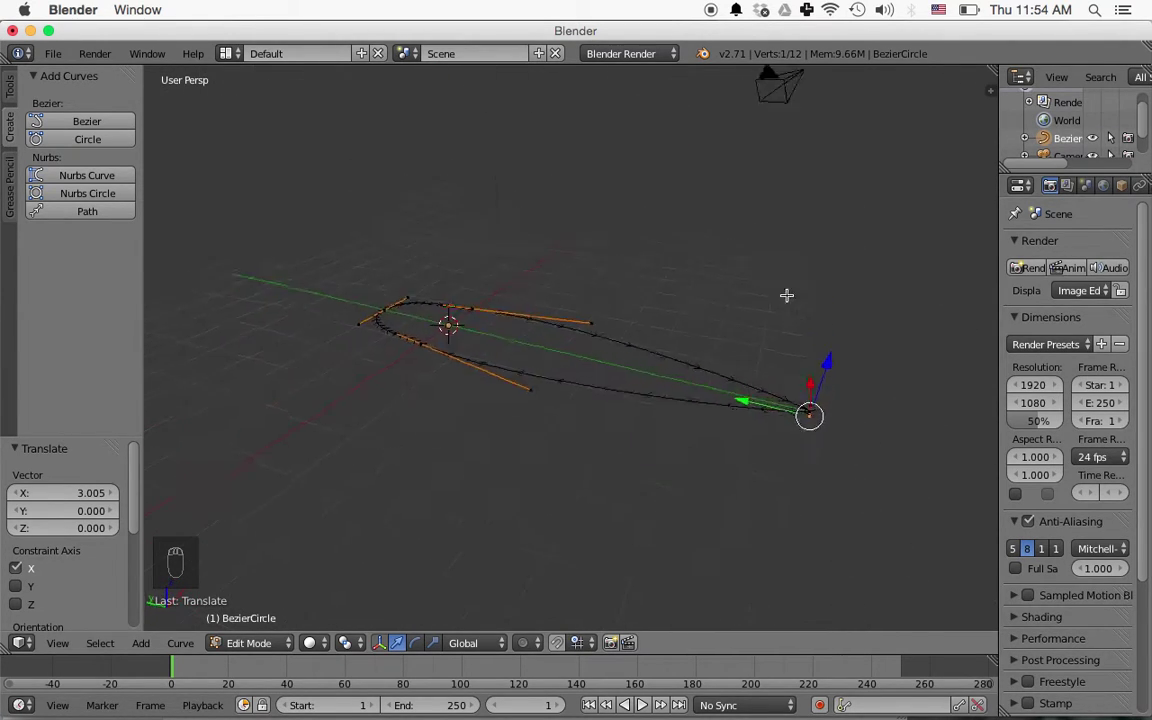
{"action": "middle_click_drag", "start_coordinate": [787, 295], "coordinate": [742, 350]}
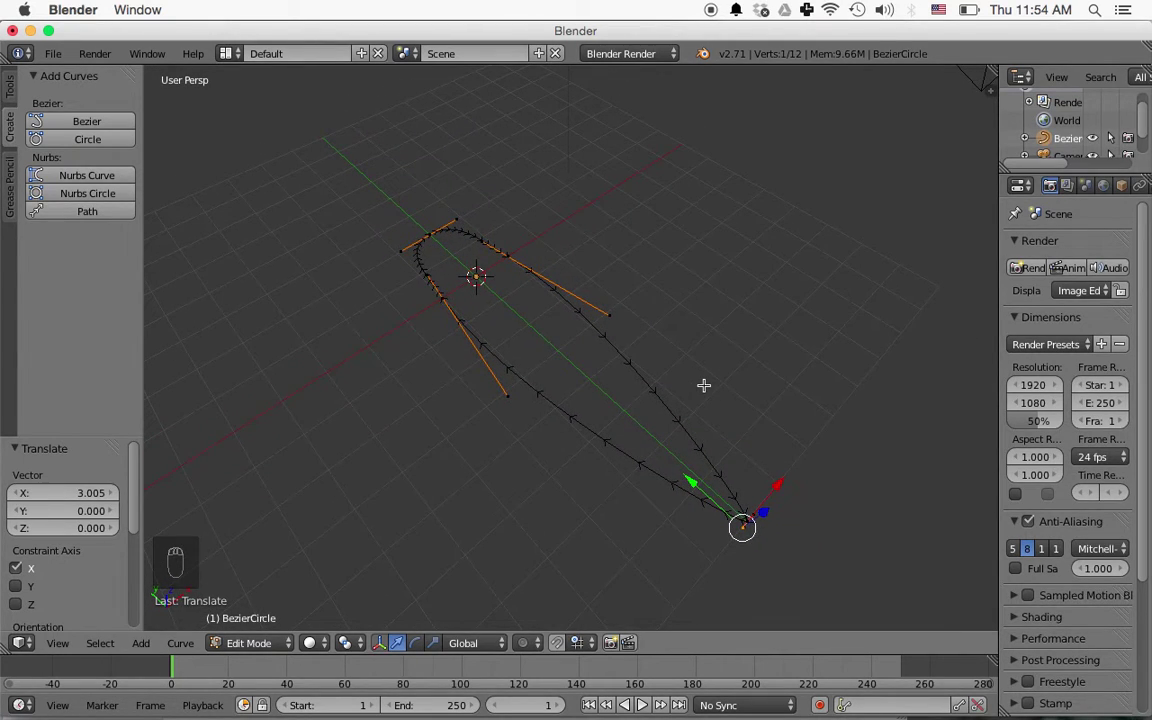
{"action": "key", "text": "a"}
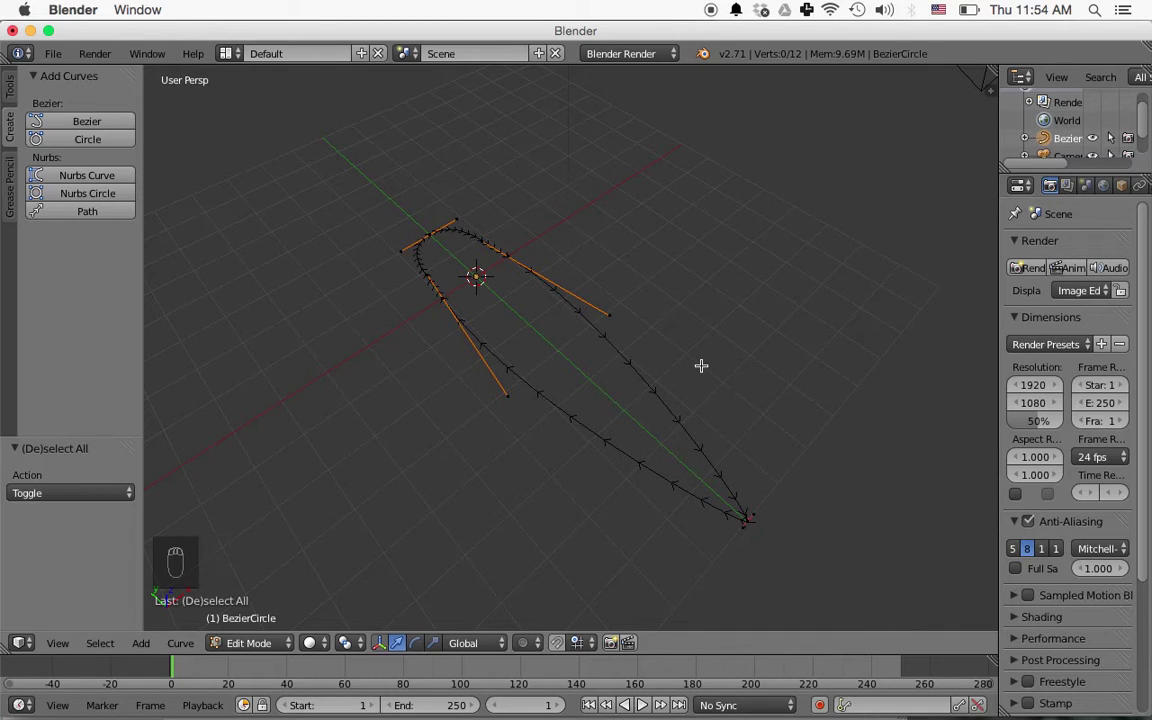
{"action": "key", "text": "Tab"}
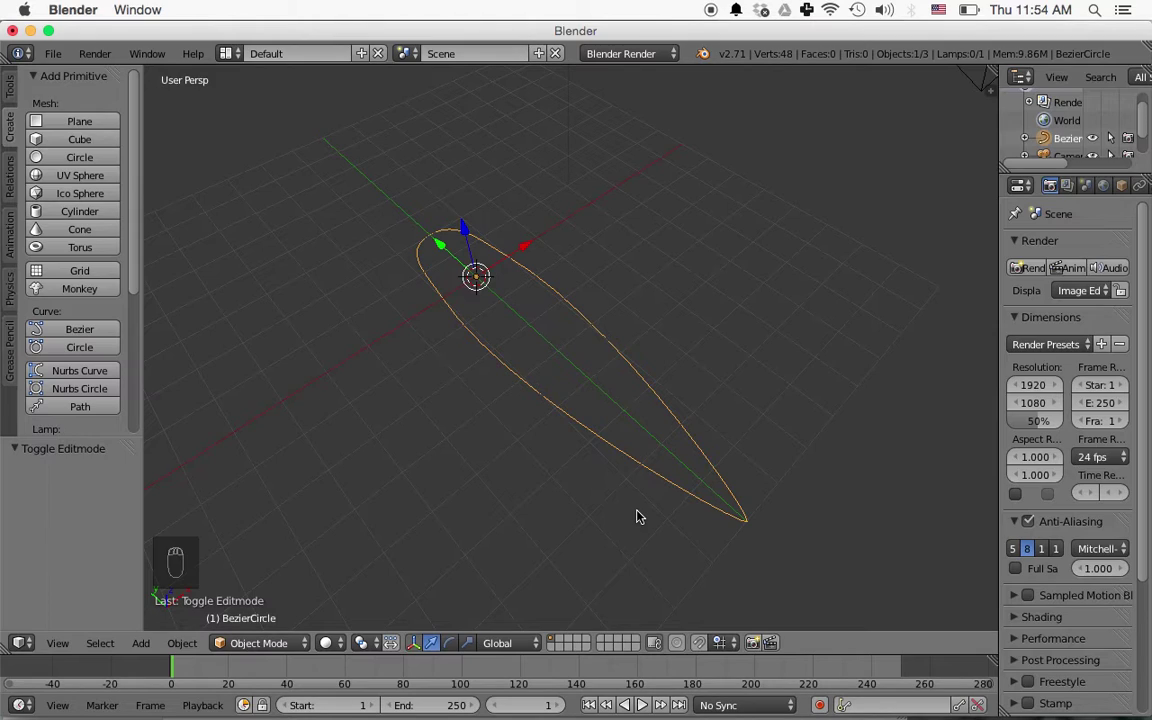
Step: Convert the curve to a 48-vertex mesh and select all its vertices in Edit Mode
{"action": "key", "text": "alt+c"}
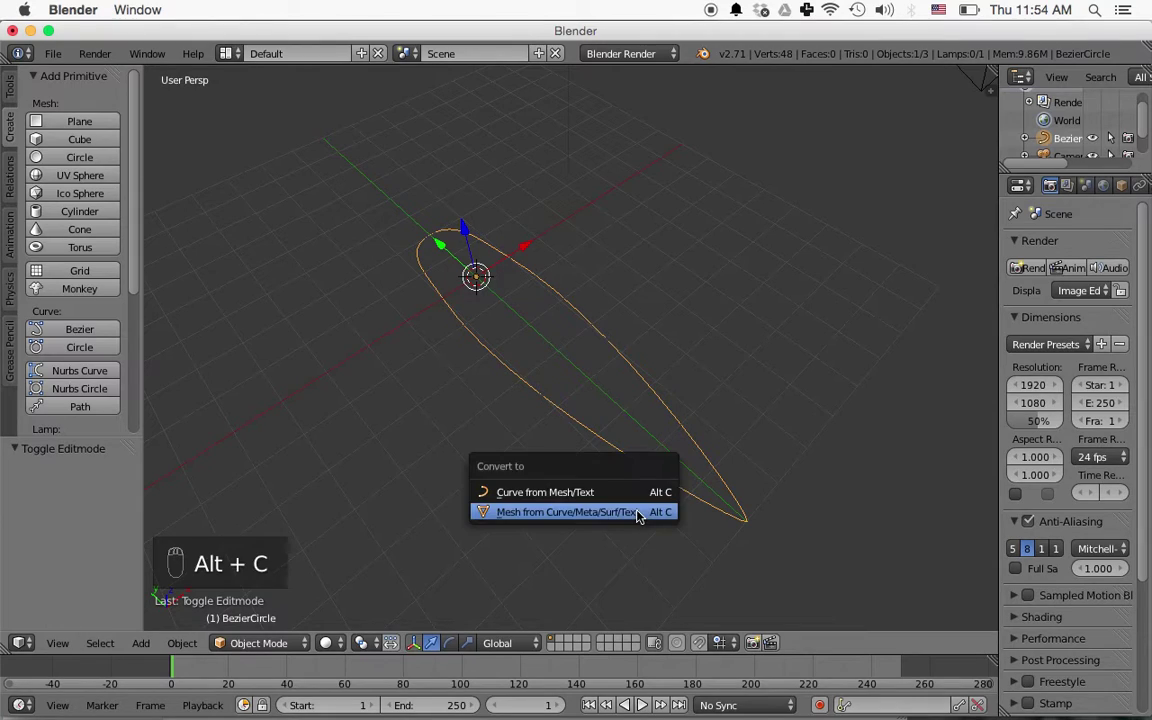
{"action": "left_click", "coordinate": [520, 513]}
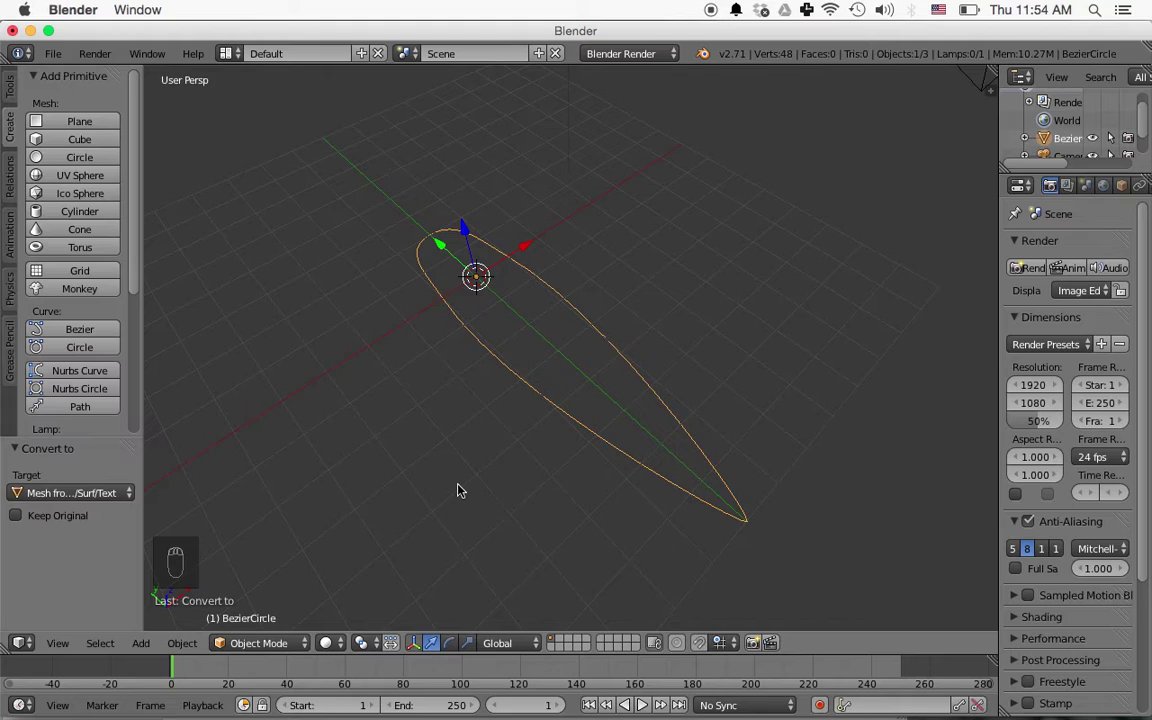
{"action": "key", "text": "Tab"}
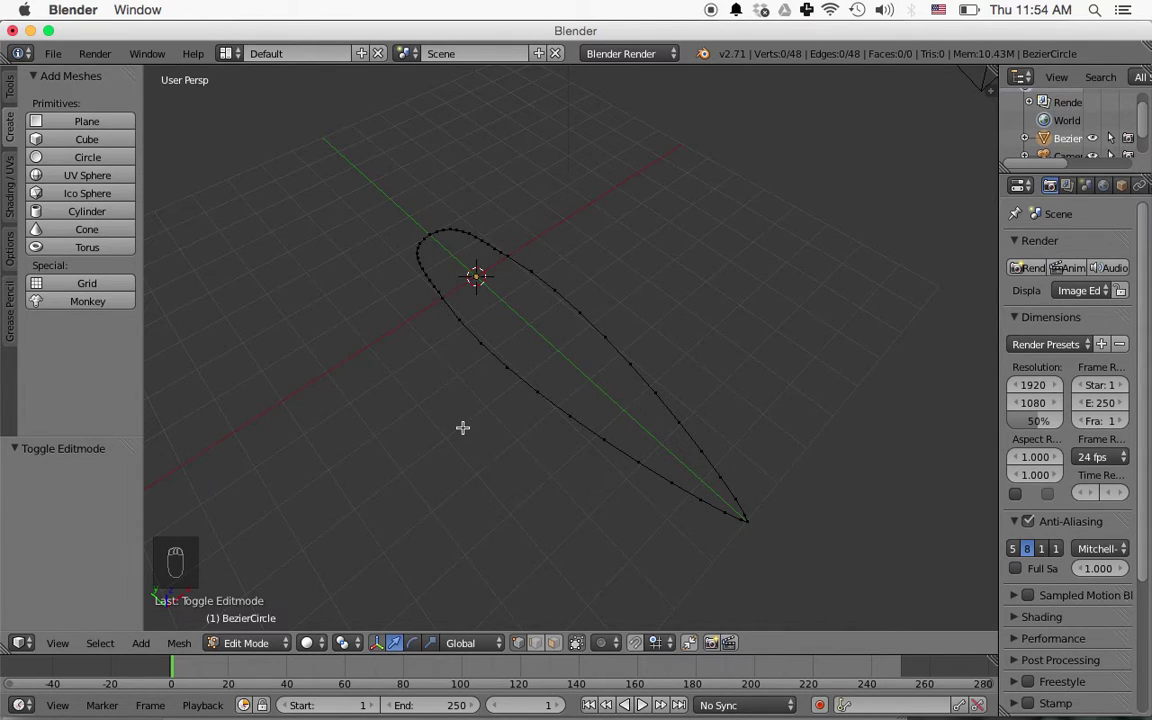
{"action": "key", "text": "a"}
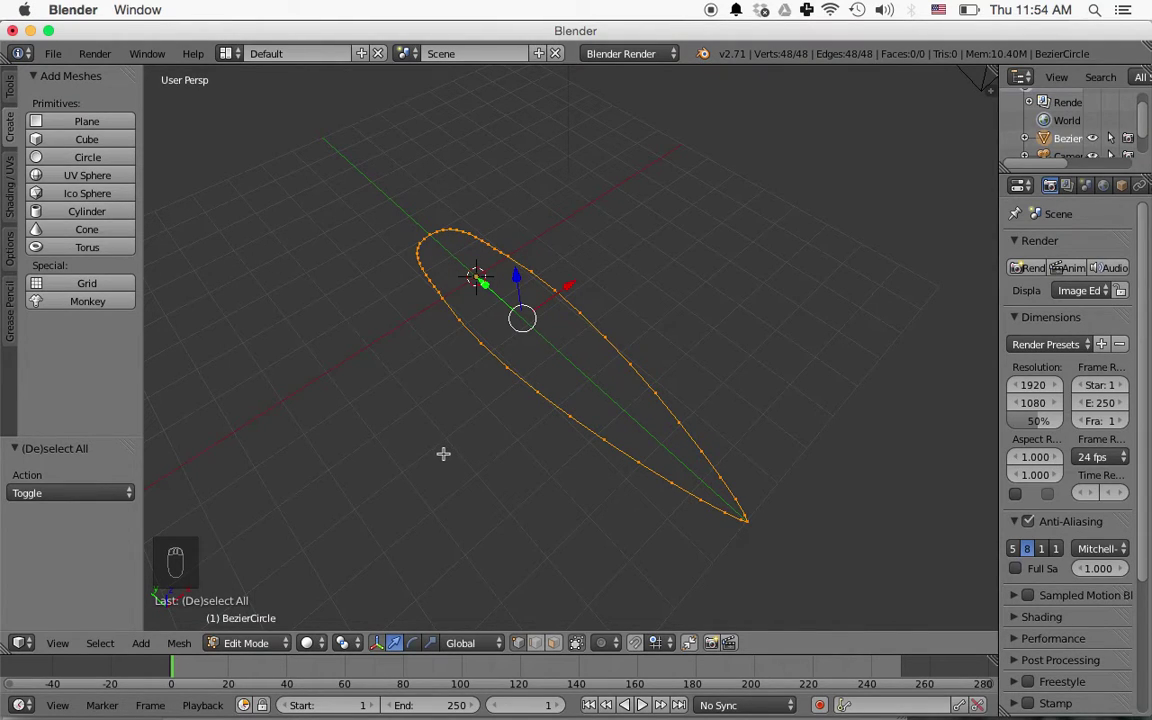
Step: Fill the 48-vertex outline with one flat face, triangulated into 46 tris
{"action": "key", "text": "f"}
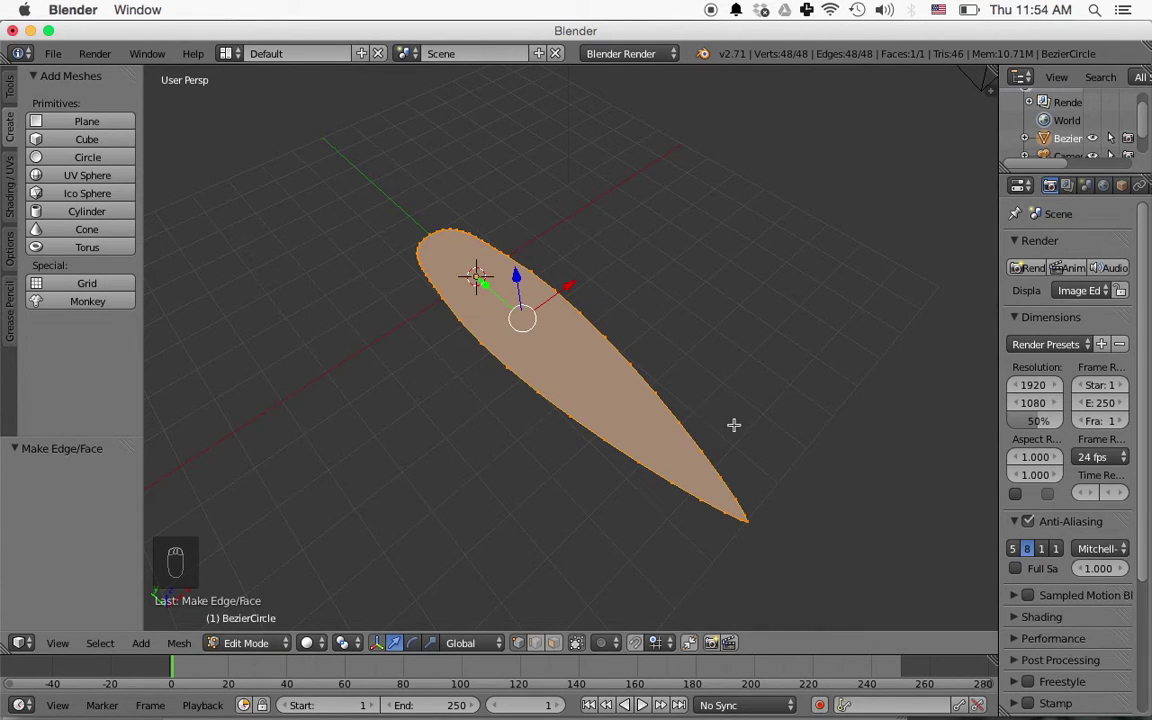
{"action": "middle_click_drag", "start_coordinate": [737, 423], "coordinate": [758, 375]}
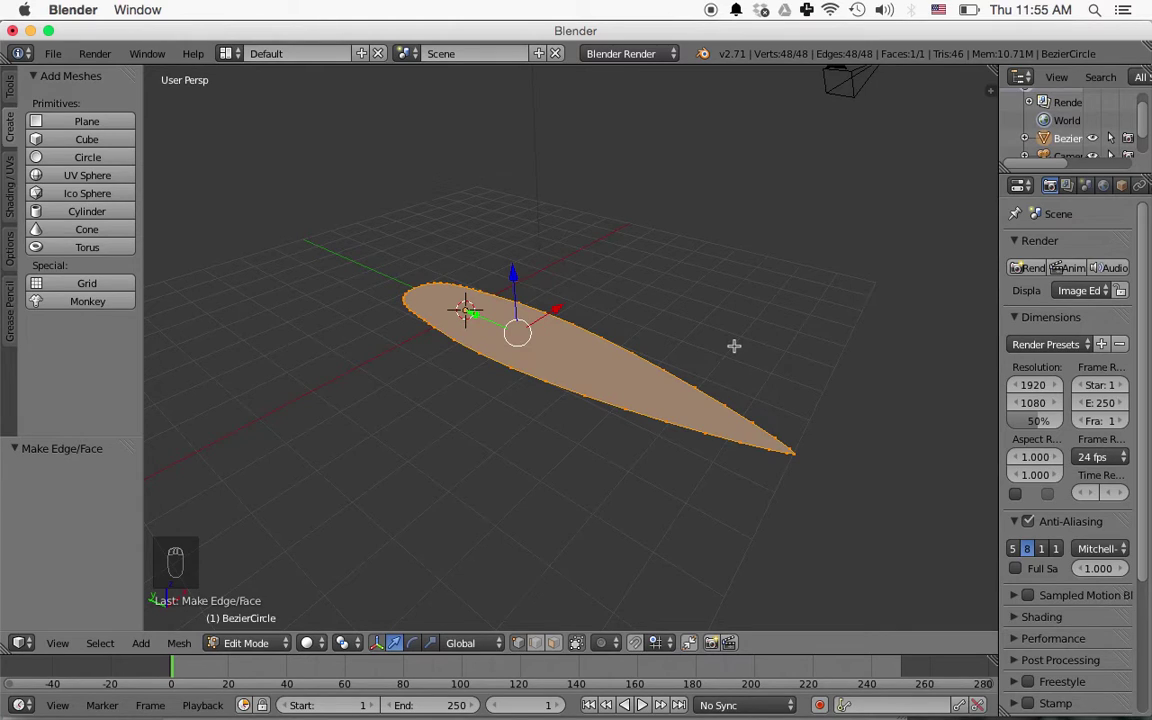
{"action": "key", "text": "KP_3"}
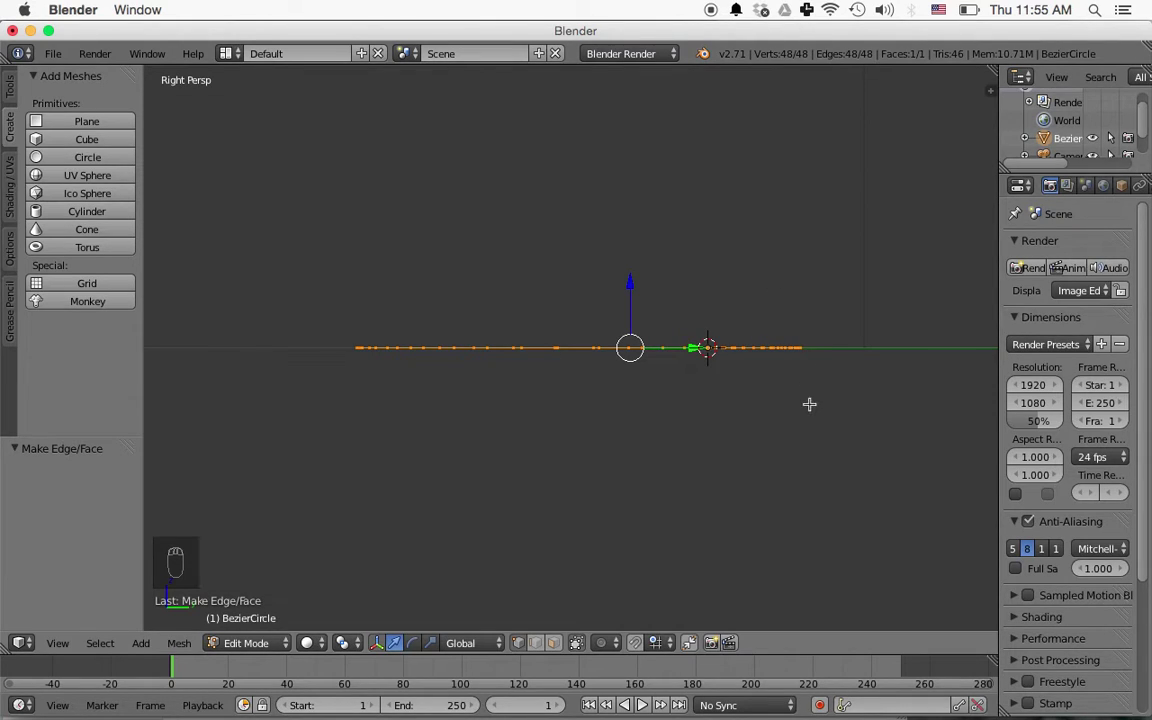
Step: Extrude the airfoil face 5.117 units up along Z into a 96-vertex solid
{"action": "key", "text": "e"}
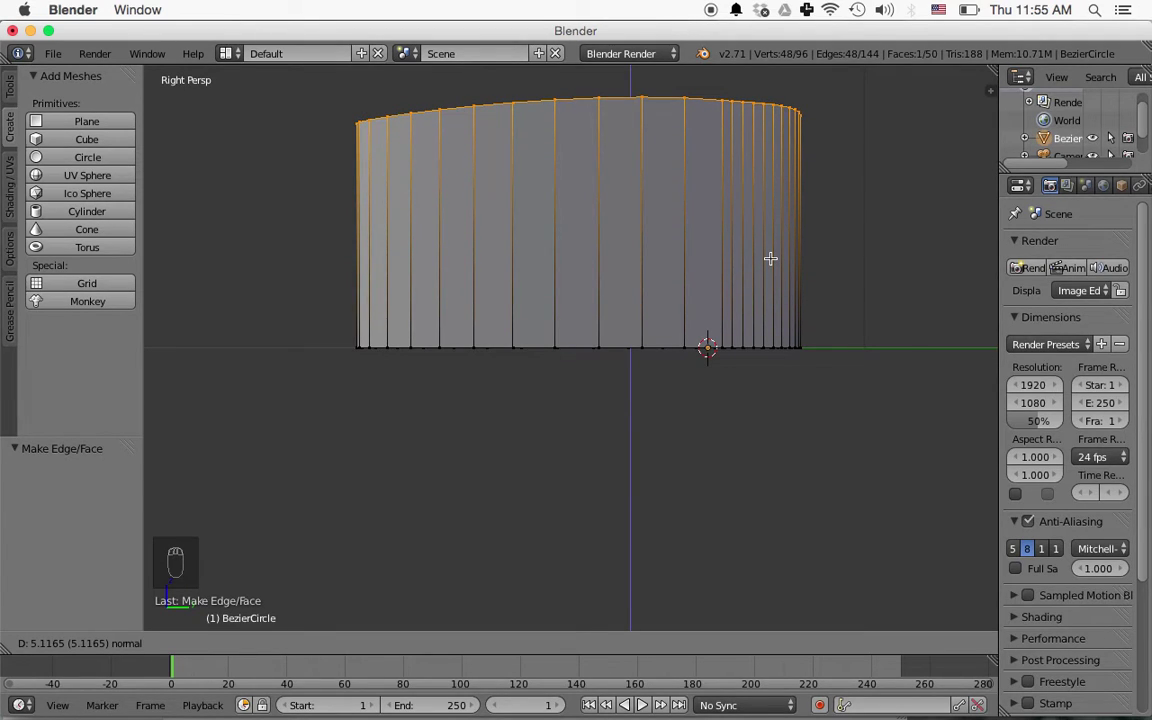
{"action": "left_click", "coordinate": [770, 259]}
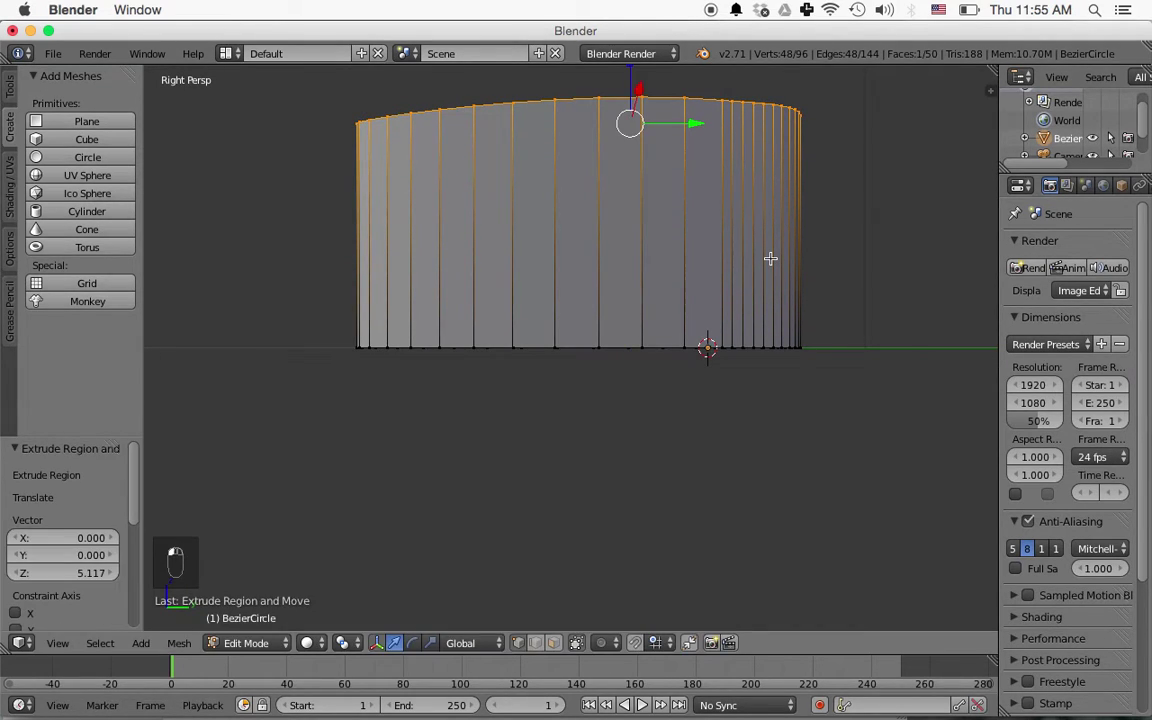
{"action": "middle_click_drag", "start_coordinate": [829, 279], "coordinate": [512, 424]}
{"action": "middle_click_drag", "start_coordinate": [720, 453], "coordinate": [726, 503]}
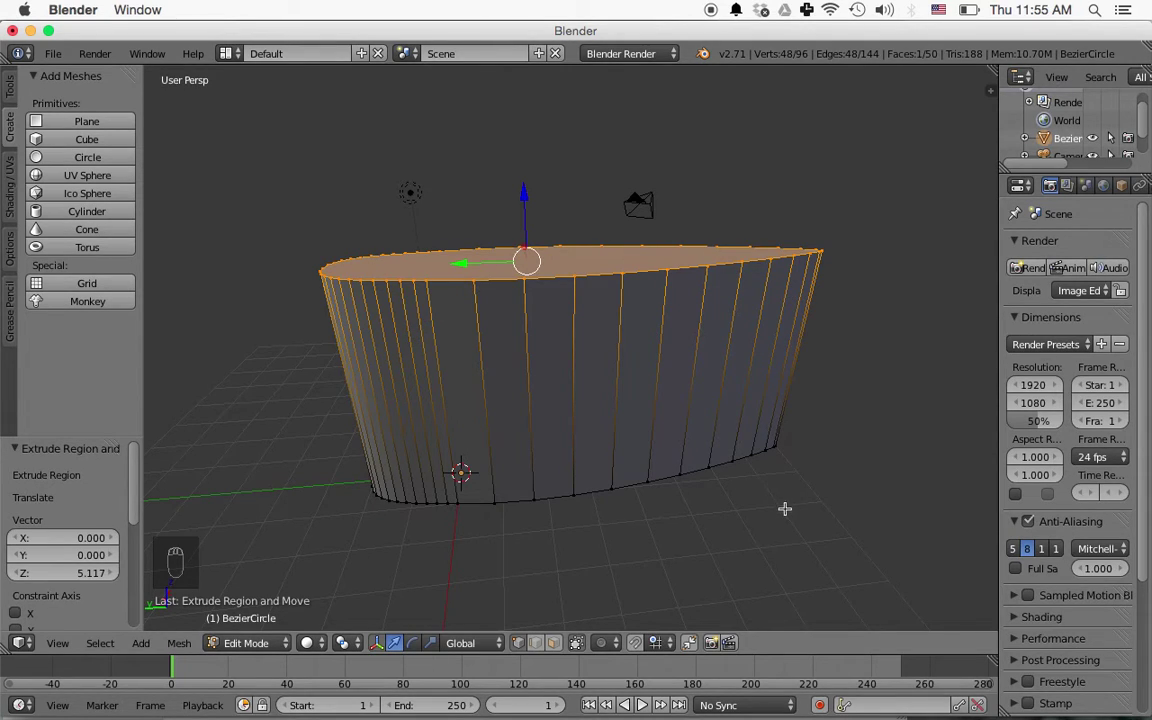
Step: Scale the extruded top face down to 0.115 so the fin narrows to a tip
{"action": "key", "text": "s"}
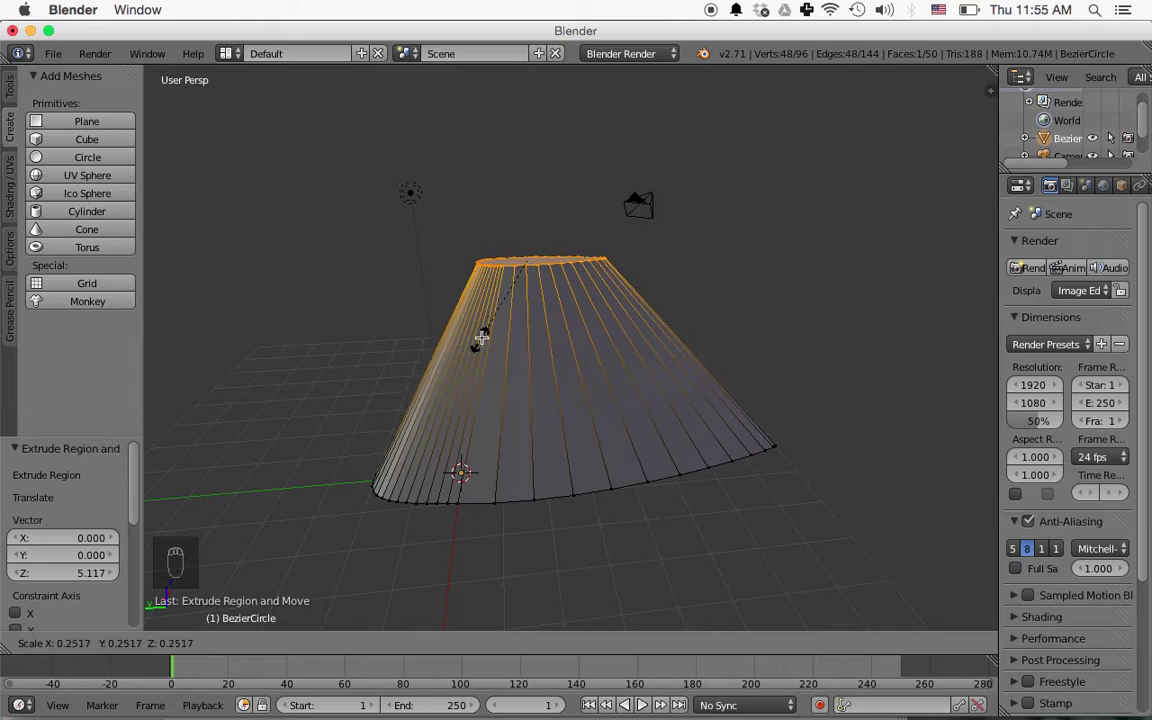
{"action": "left_click", "coordinate": [529, 302]}
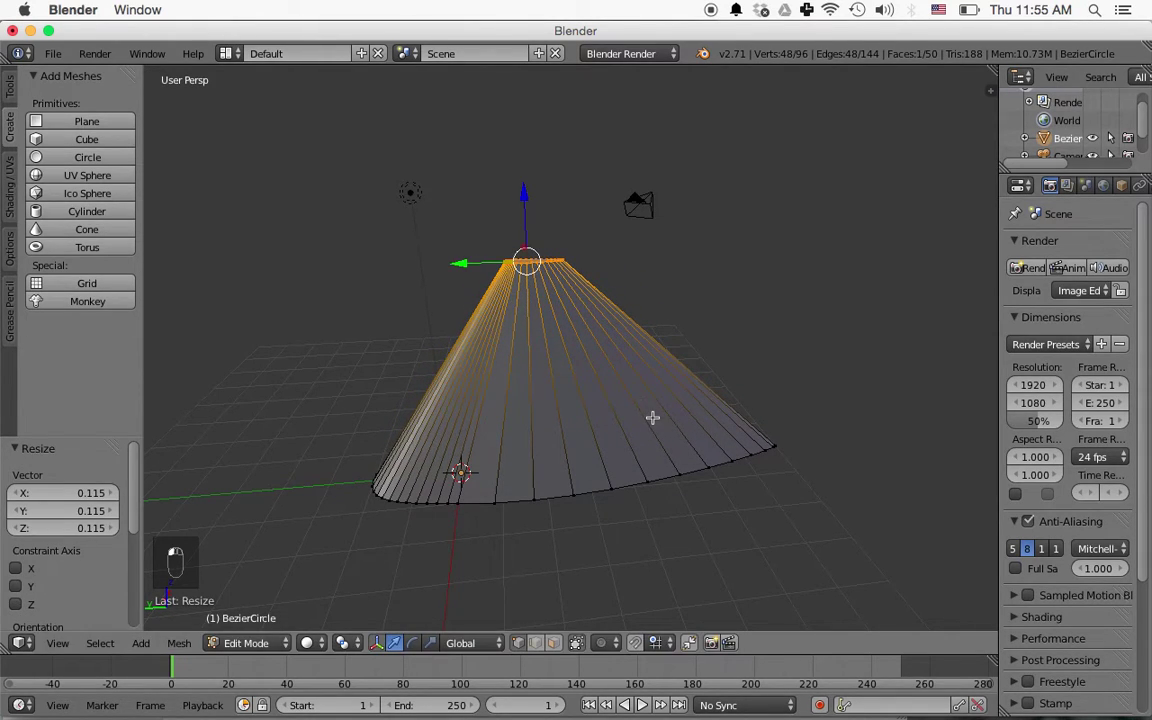
{"action": "middle_click_drag", "start_coordinate": [647, 428], "coordinate": [585, 474]}
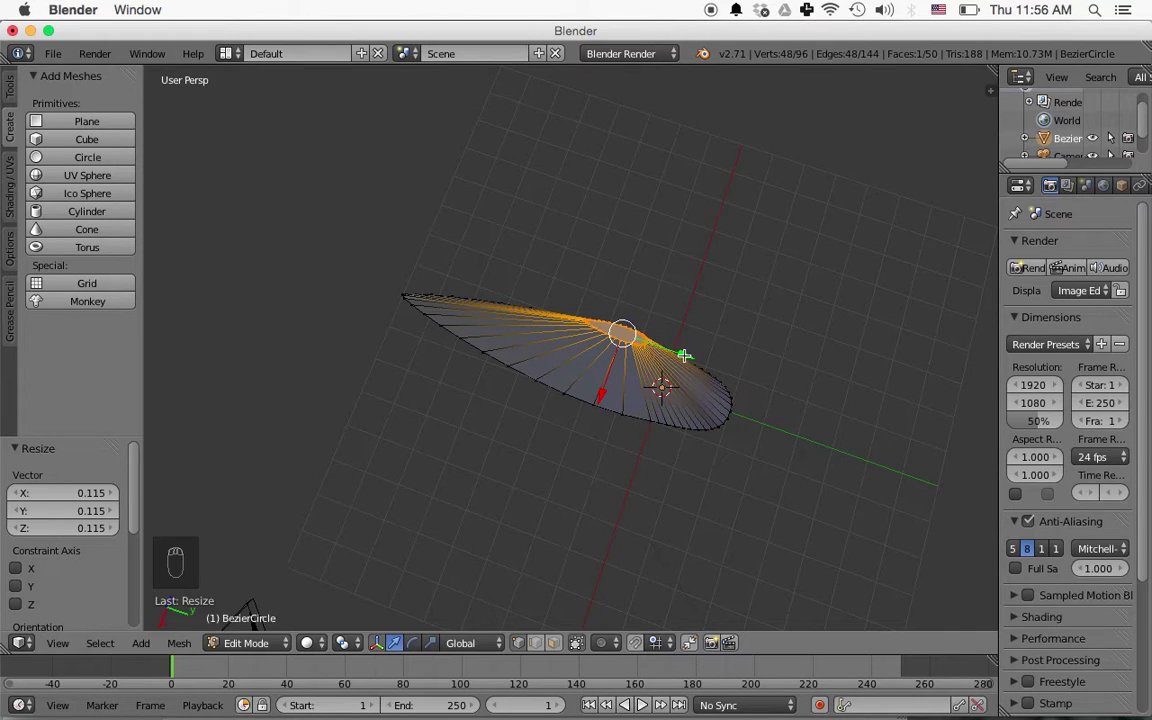
Step: Move the fin tip -3.301 along Y in Right view, then make the view orthographic
{"action": "left_click_drag", "start_coordinate": [684, 355], "coordinate": [502, 311]}
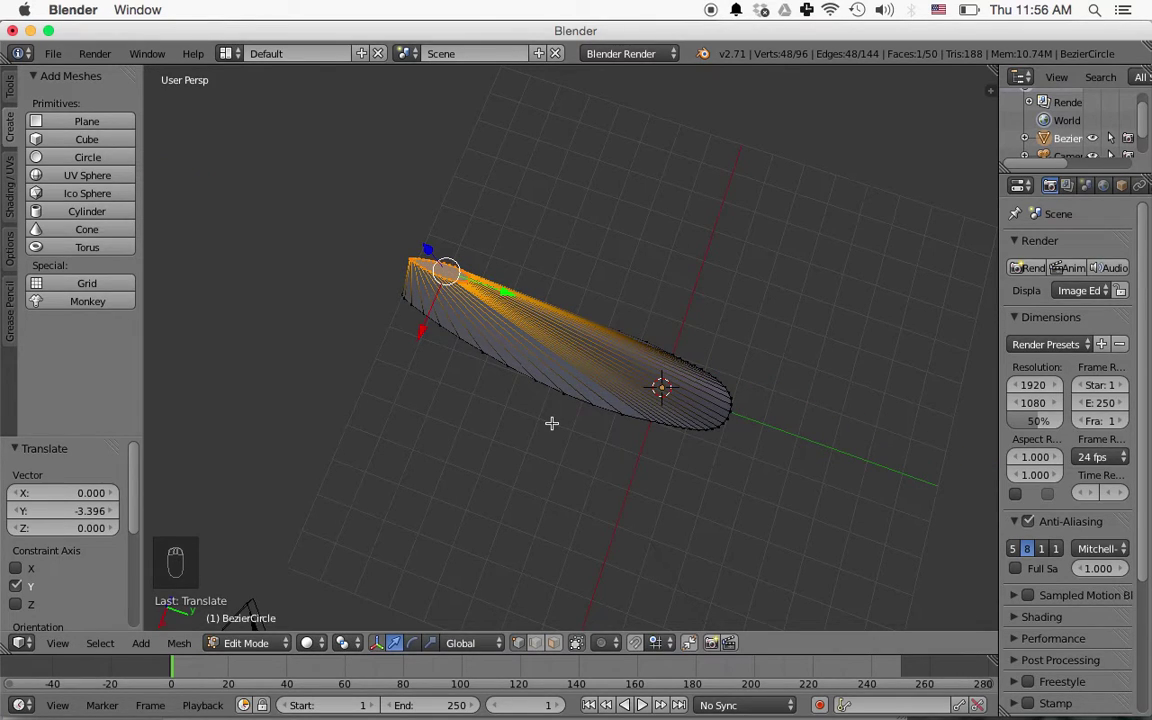
{"action": "key", "text": "KP_3"}
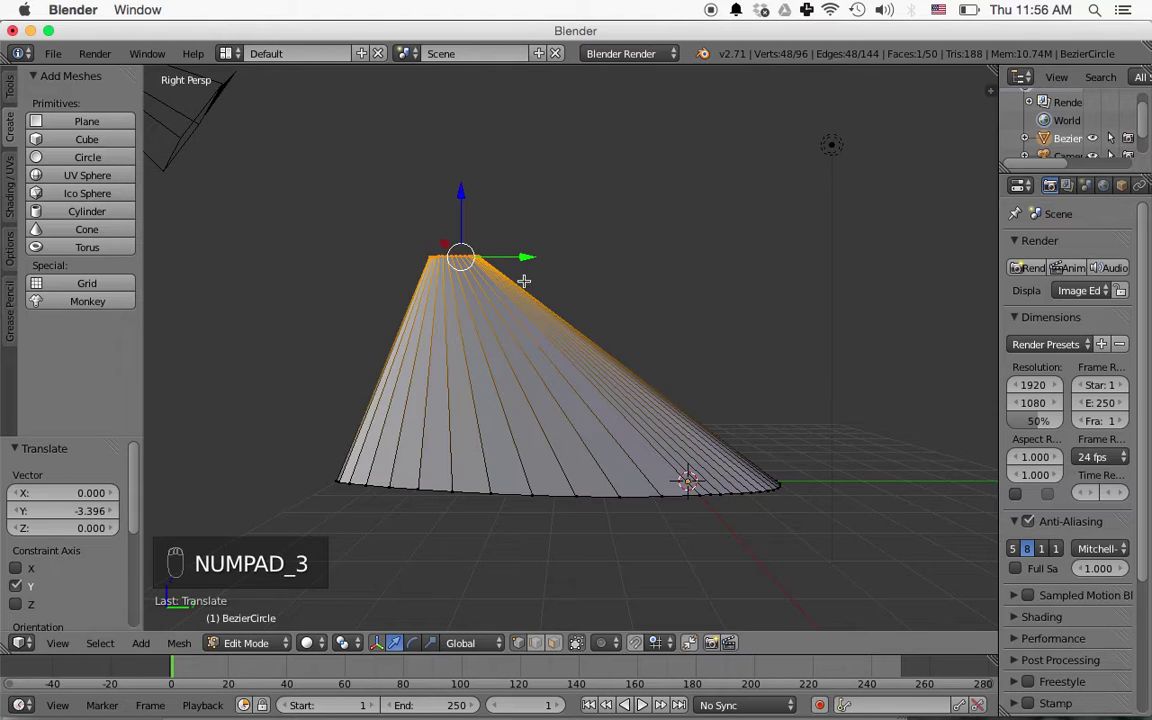
{"action": "left_click_drag", "start_coordinate": [525, 257], "coordinate": [385, 257]}
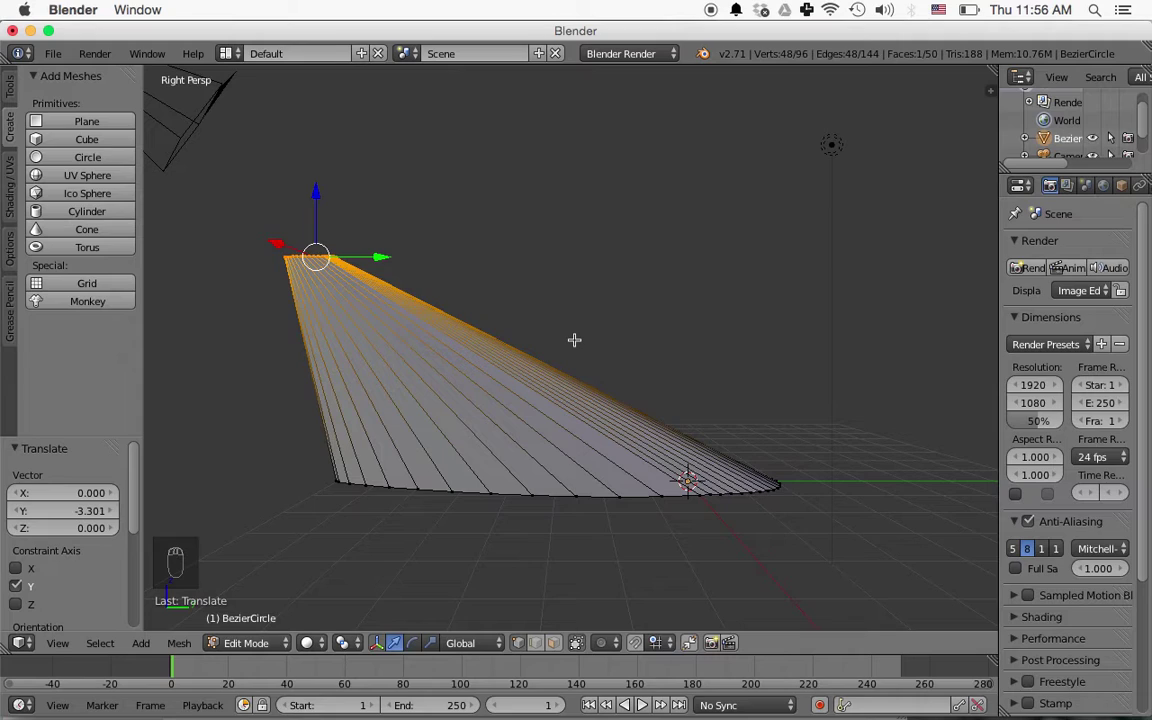
{"action": "left_click", "coordinate": [57, 643]}
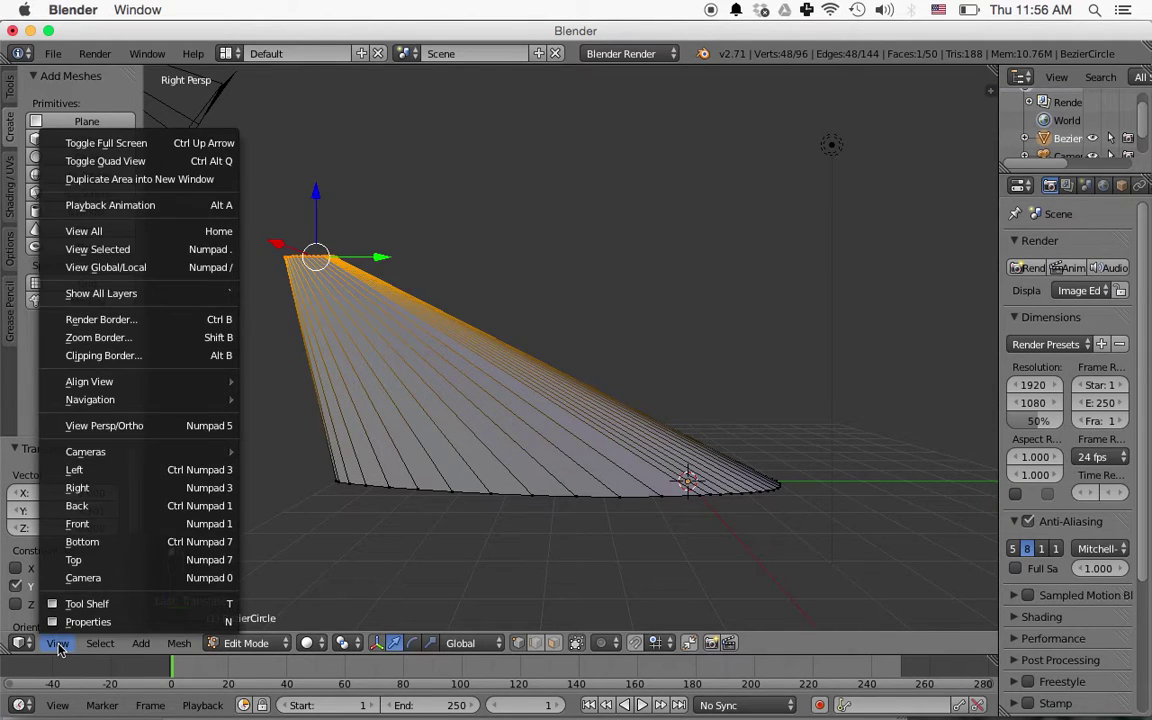
{"action": "left_click", "coordinate": [159, 427]}
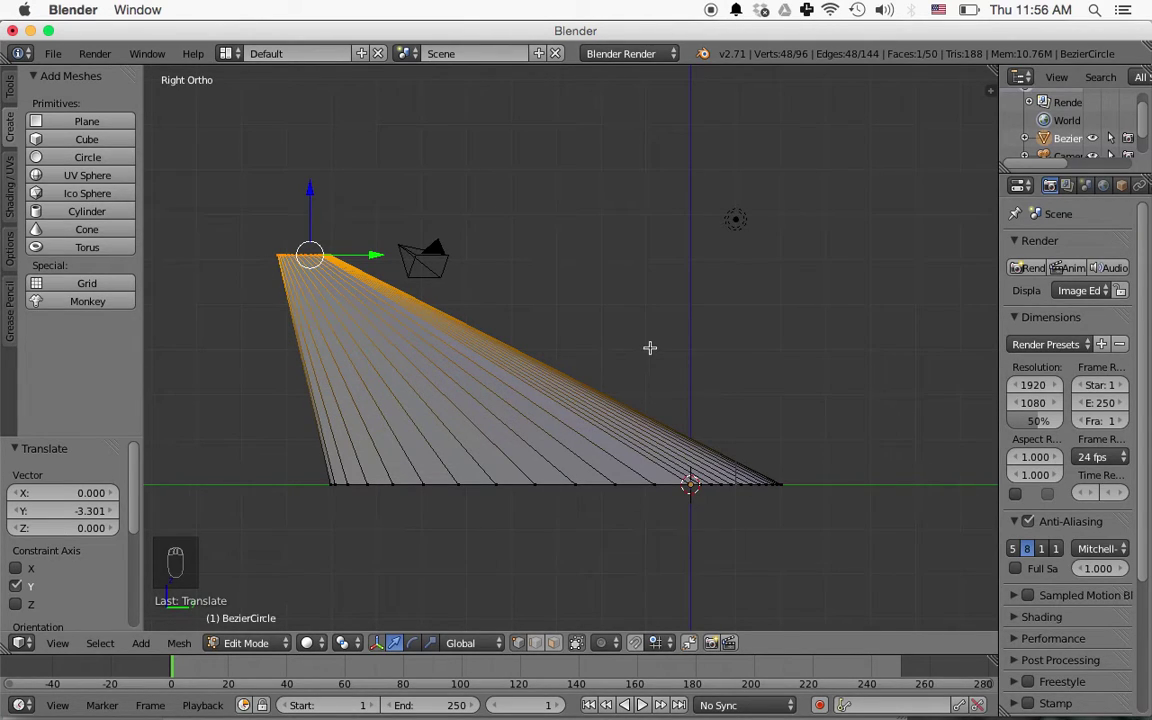
Step: Toggle perspective and back, deselect all vertices, and view the airfoil cross-section end-on
{"action": "key", "text": "KP_5"}
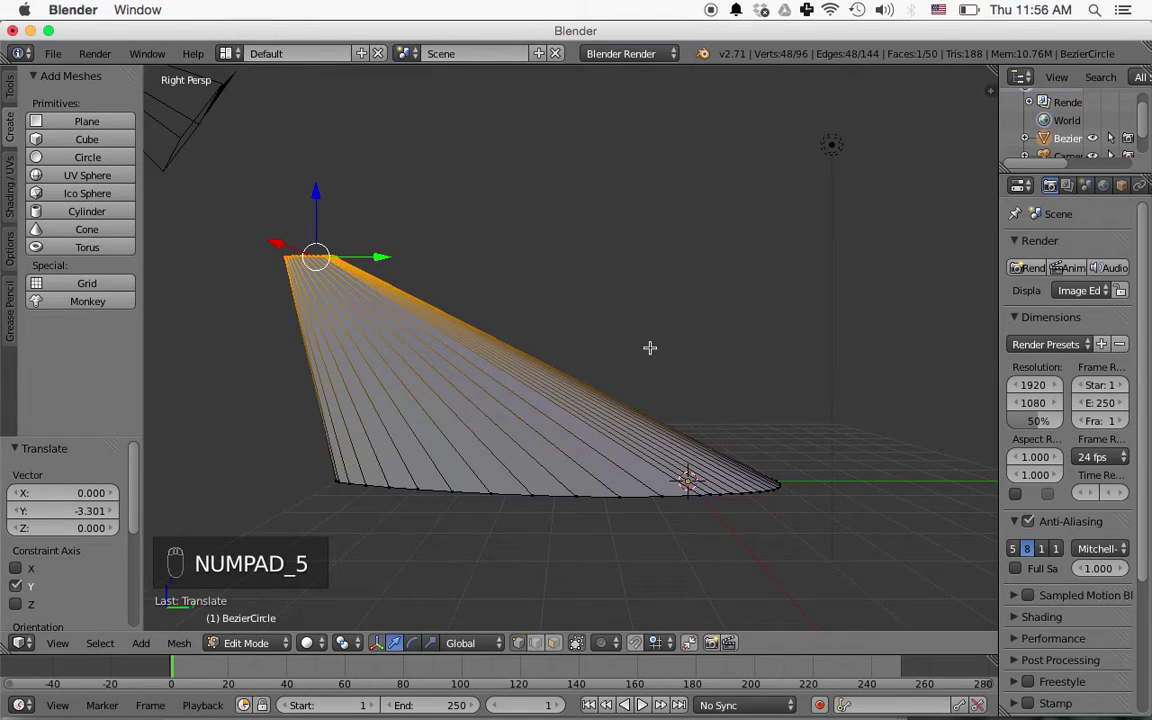
{"action": "key", "text": "KP_5"}
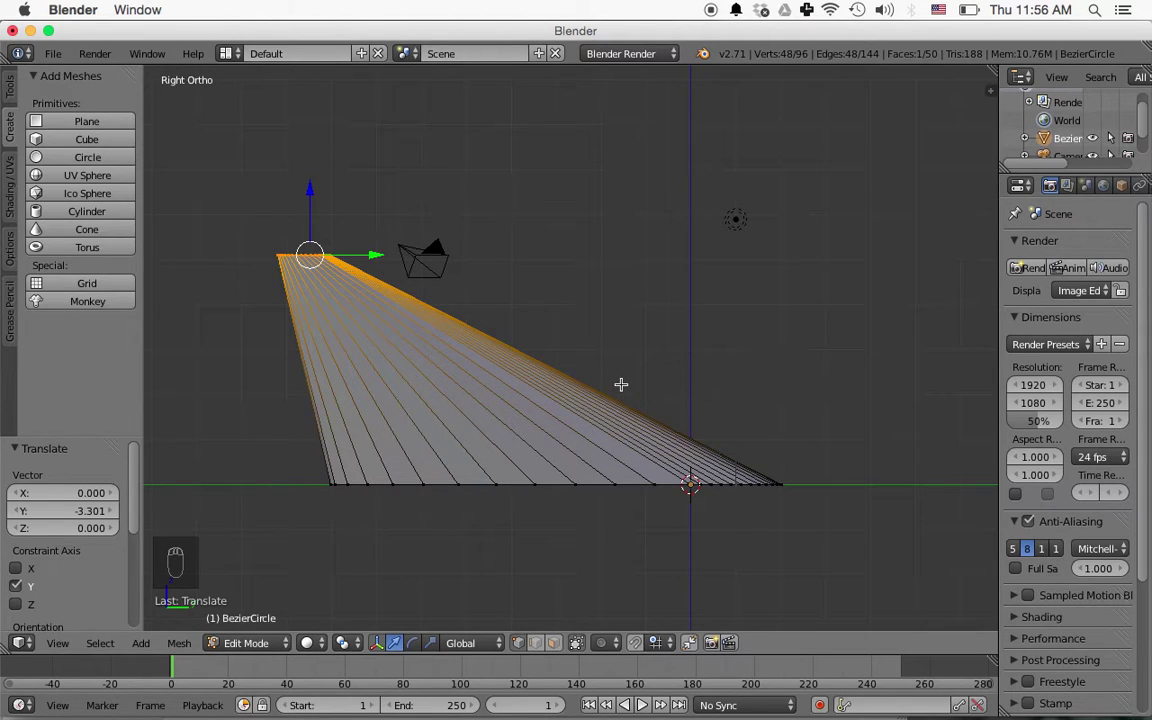
{"action": "key", "text": "a"}
{"action": "middle_click_drag", "start_coordinate": [632, 365], "coordinate": [460, 506]}
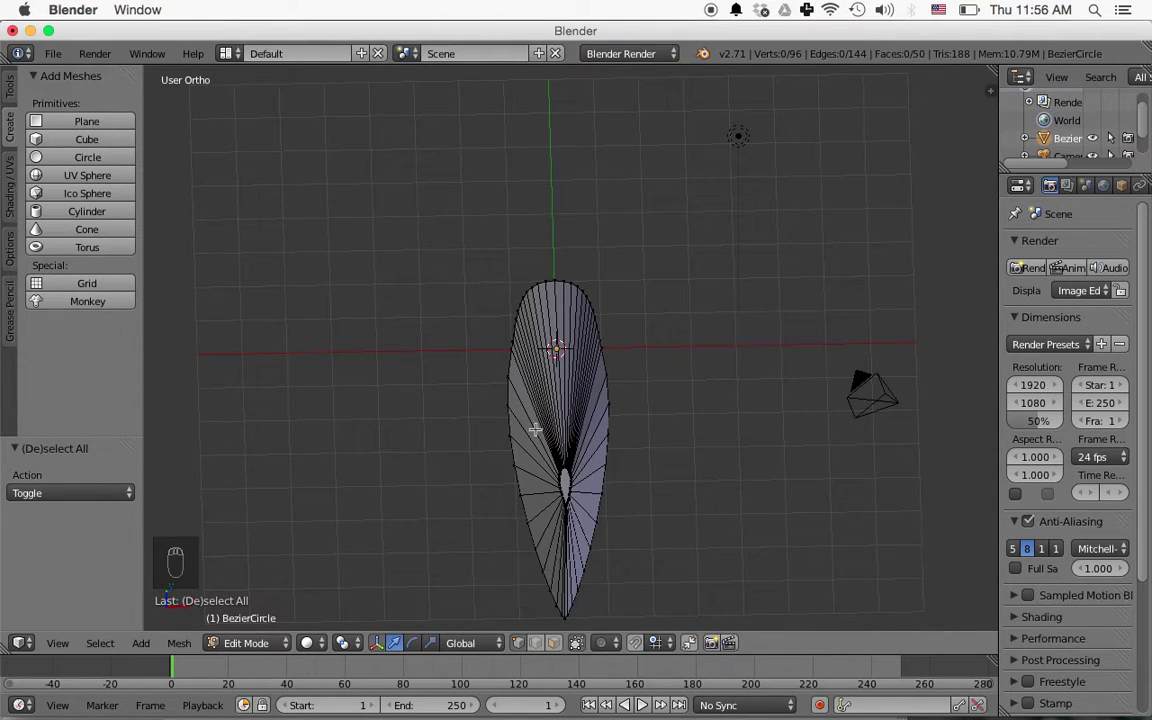
Step: Scale the whole fin mesh to 0.419 along X, then deselect and look down on it
{"action": "key", "text": "a"}
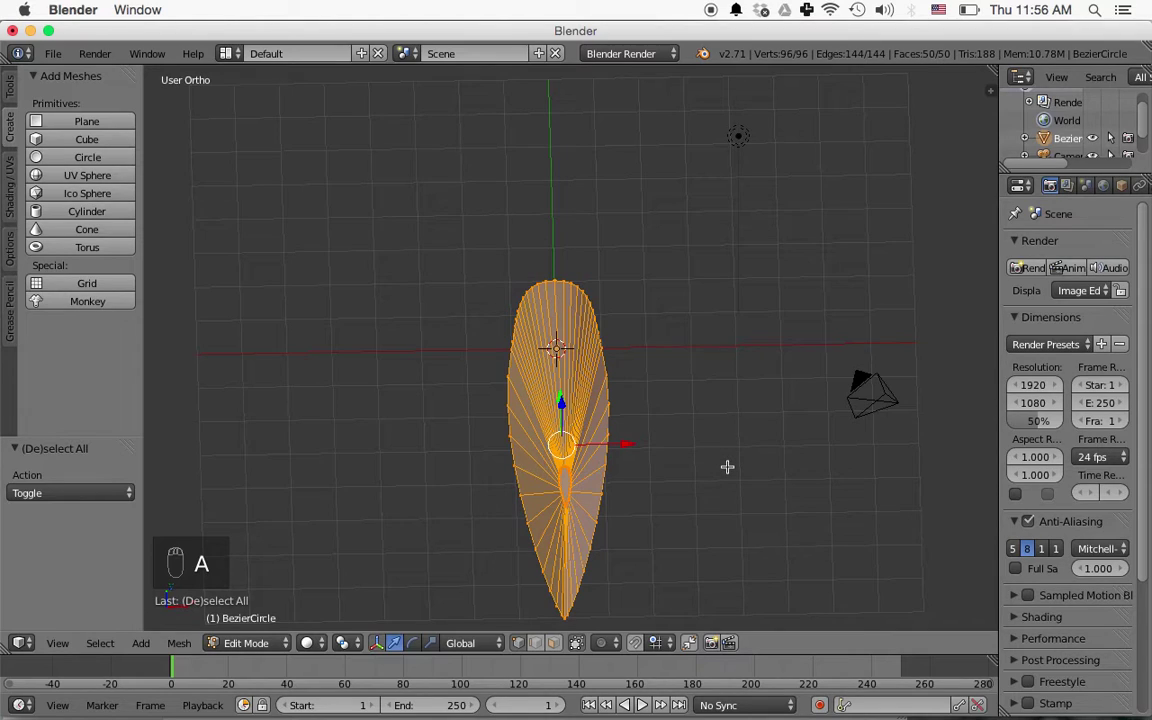
{"action": "key", "text": "s"}
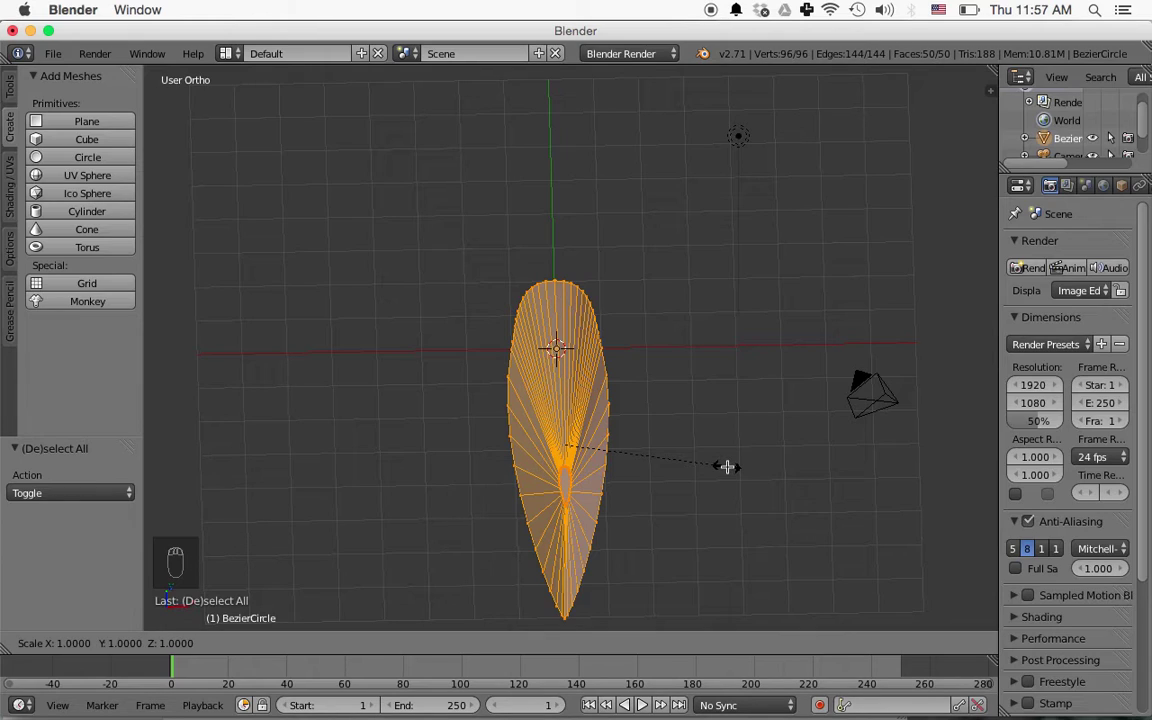
{"action": "key", "text": "x"}
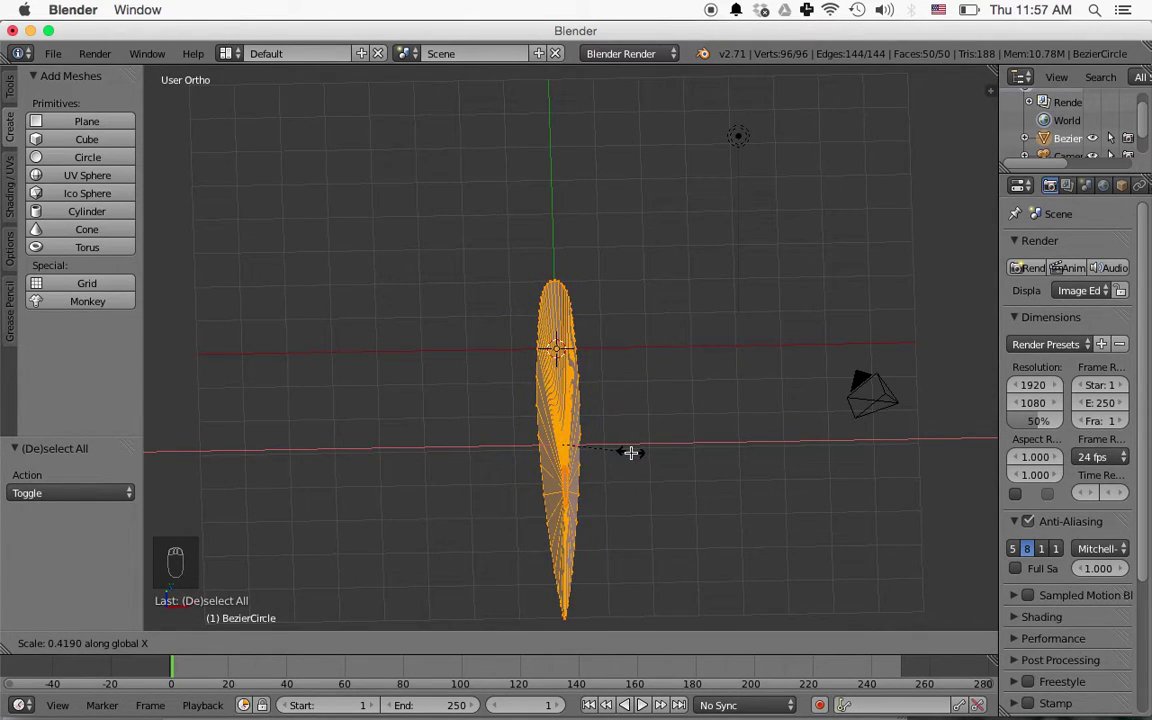
{"action": "left_click", "coordinate": [631, 453]}
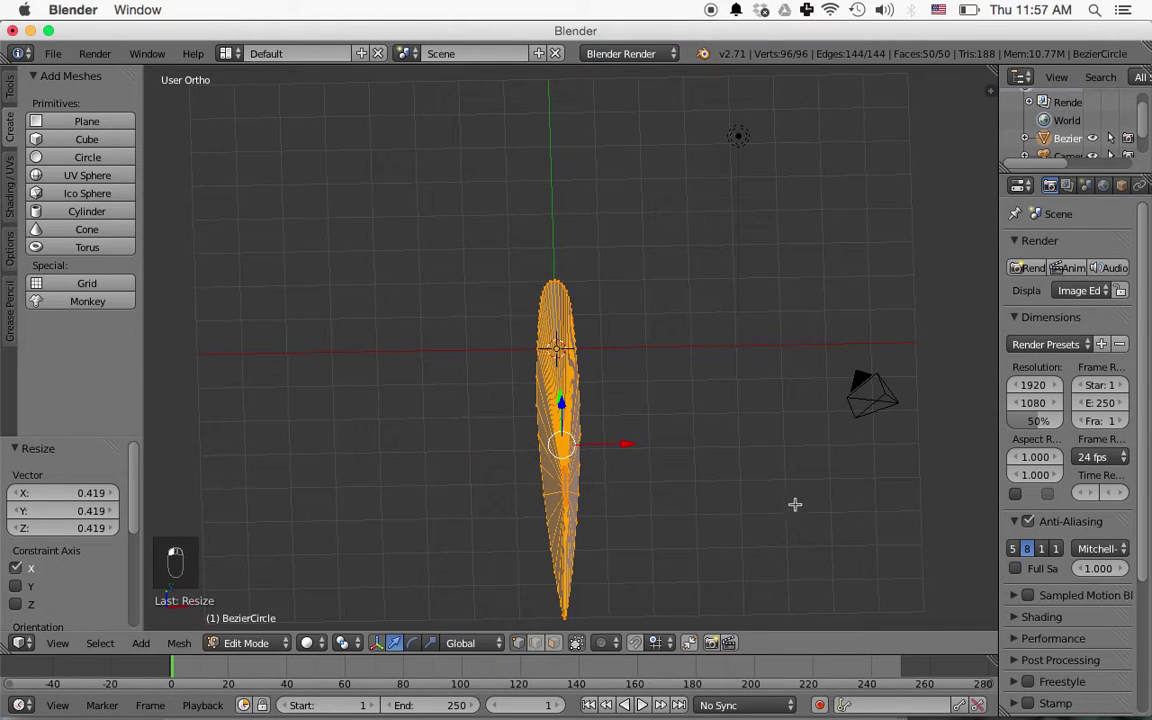
{"action": "middle_click_drag", "start_coordinate": [806, 511], "coordinate": [583, 470]}
{"action": "key", "text": "a"}
{"action": "middle_click_drag", "start_coordinate": [784, 579], "coordinate": [729, 484]}
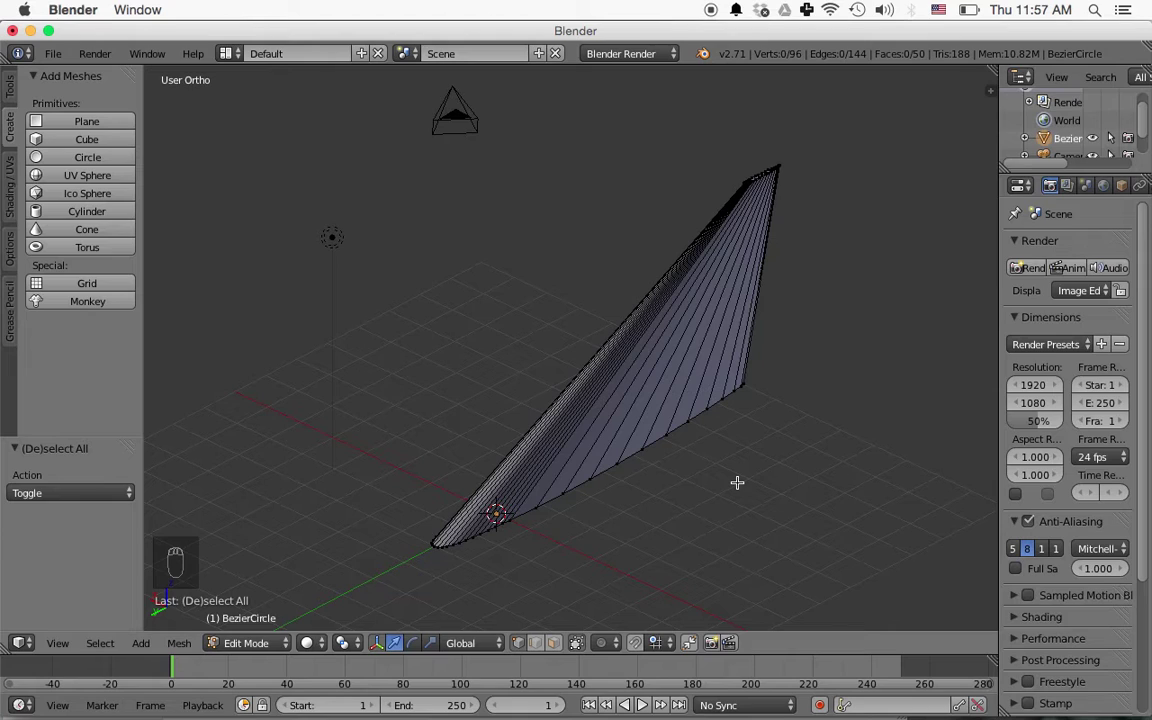
{"action": "key", "text": "KP_3"}
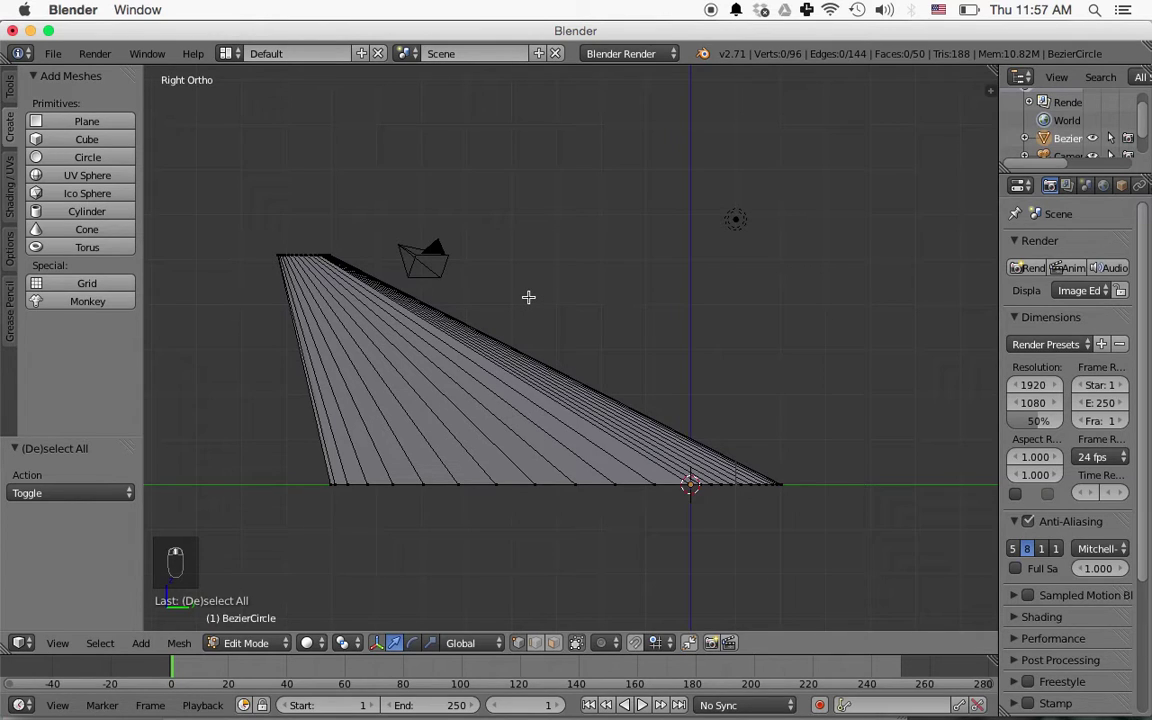
{"action": "middle_click_drag", "start_coordinate": [528, 297], "coordinate": [540, 373]}
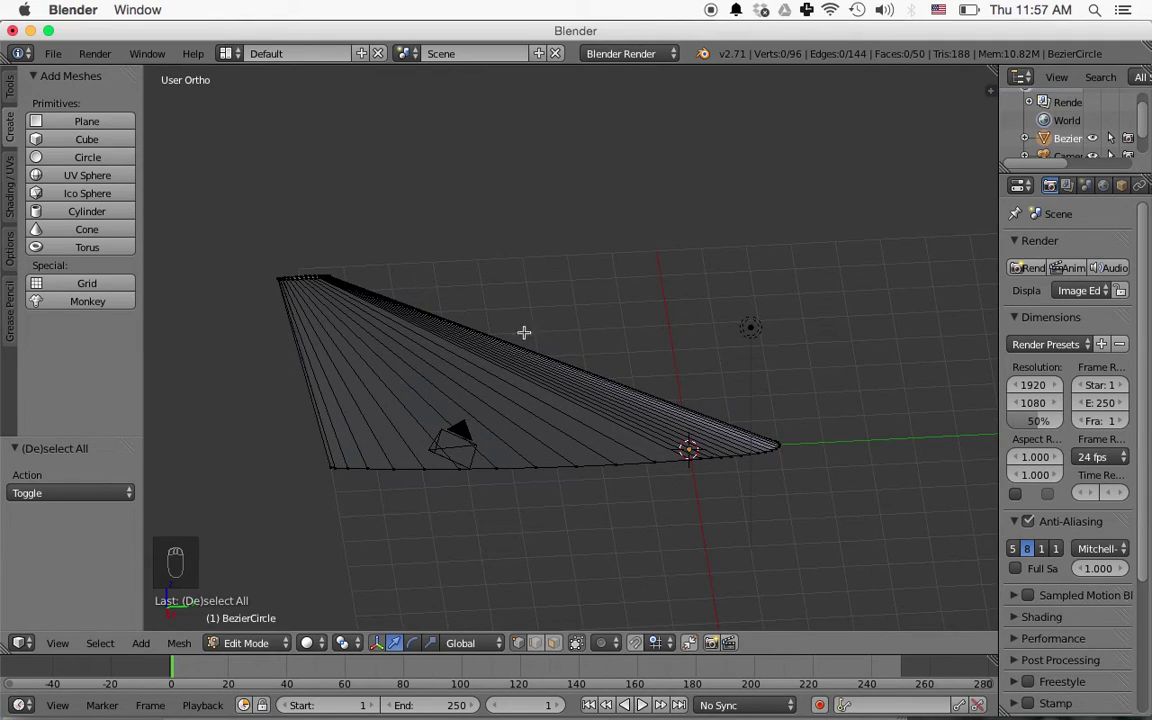
Step: Box-select the fin's top-left tip vertices and raise them 0.902 along Z in side view
{"action": "key", "text": "b"}
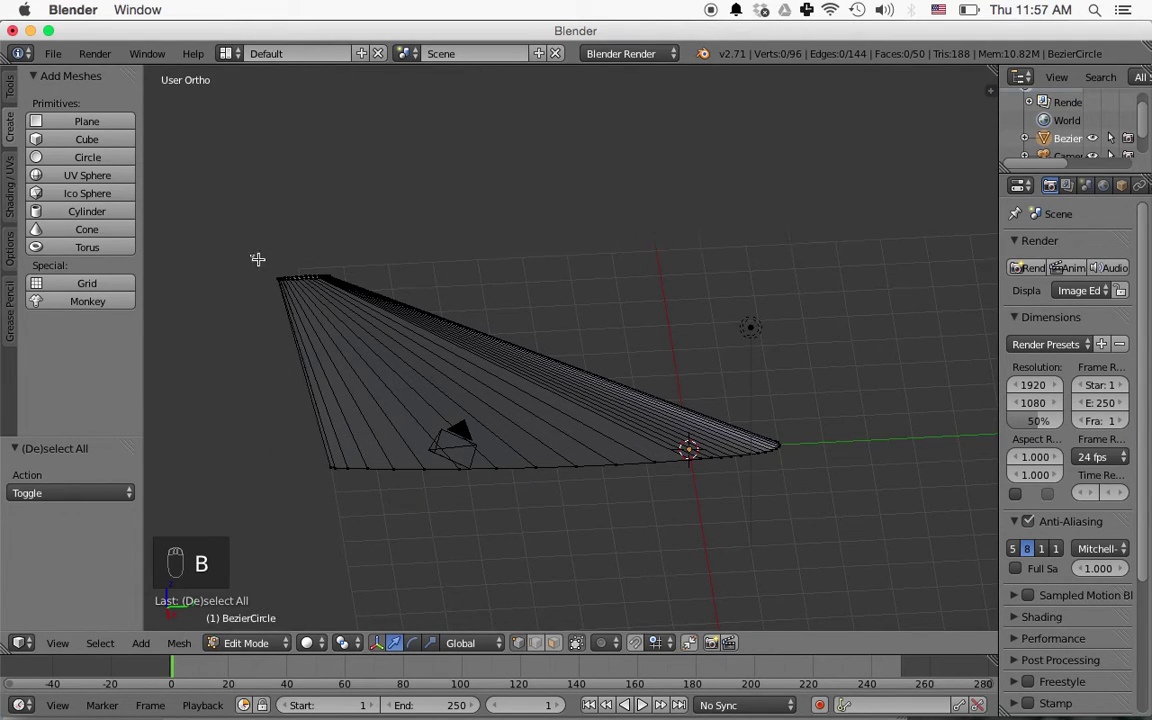
{"action": "left_click_drag", "start_coordinate": [250, 252], "coordinate": [363, 309]}
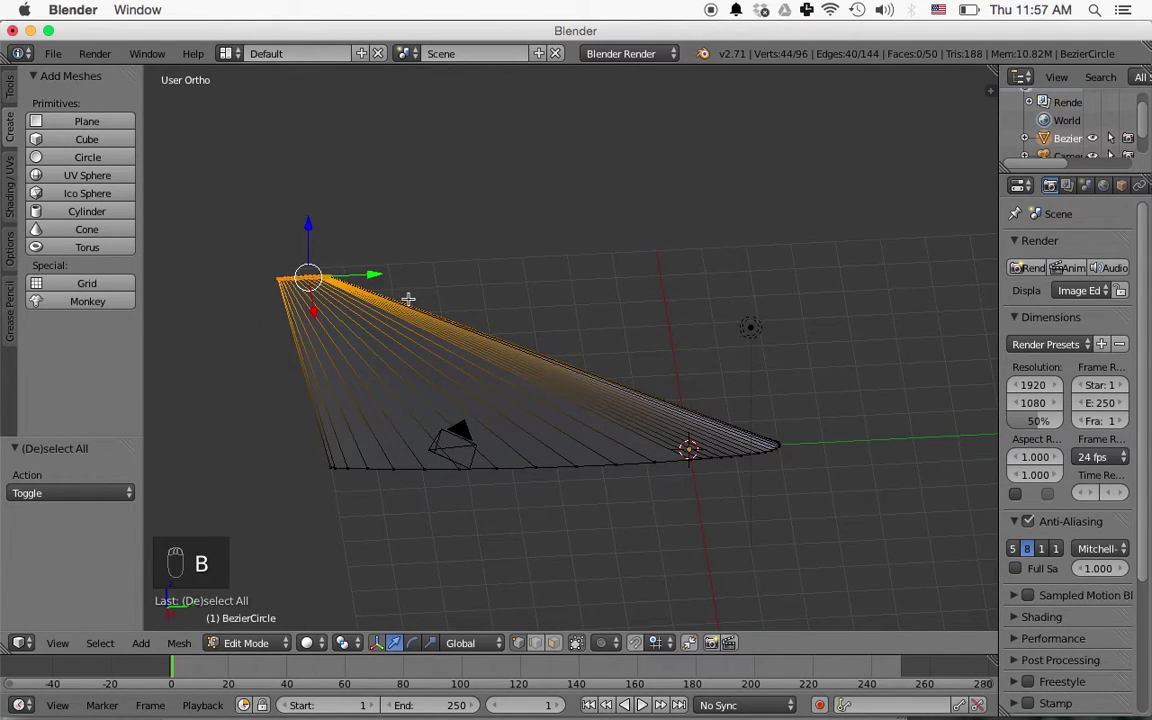
{"action": "key", "text": "KP_3"}
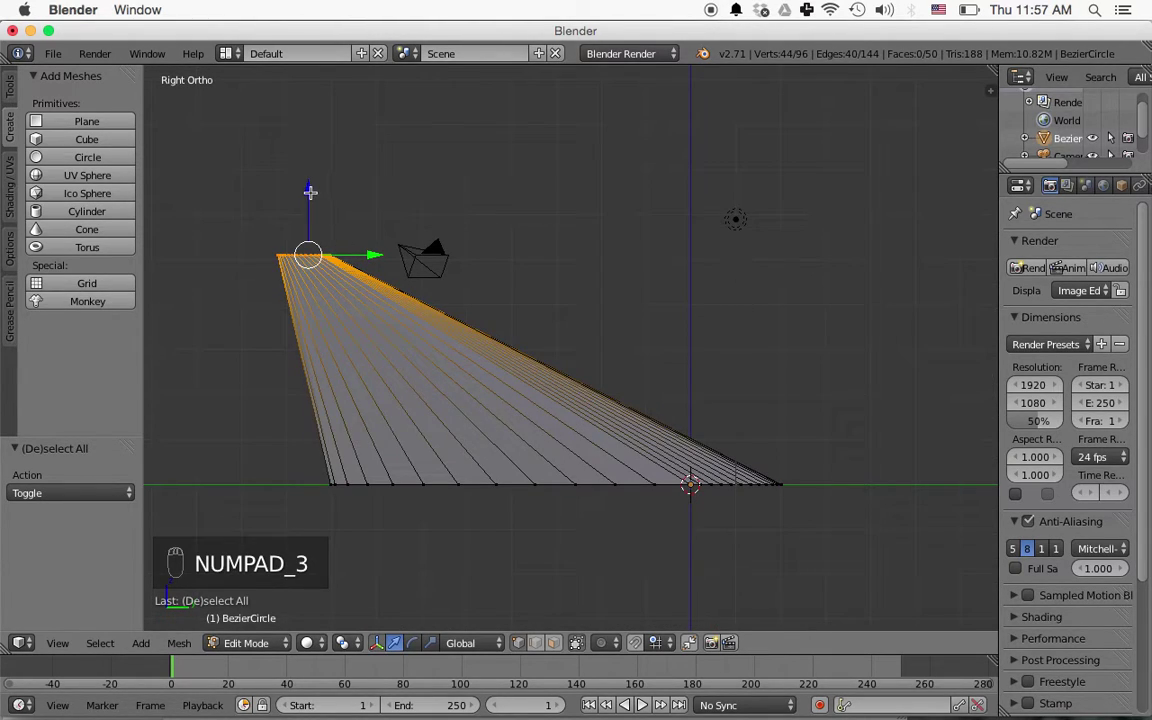
{"action": "left_click_drag", "start_coordinate": [311, 190], "coordinate": [310, 154]}
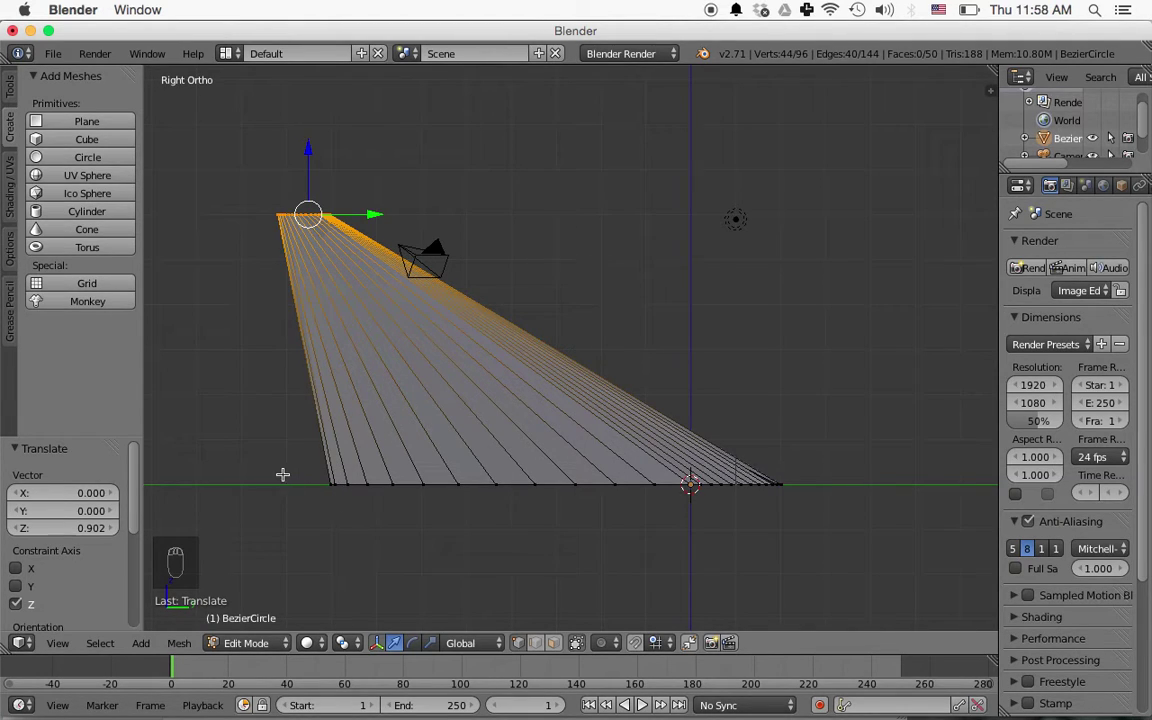
{"action": "key", "text": "a"}
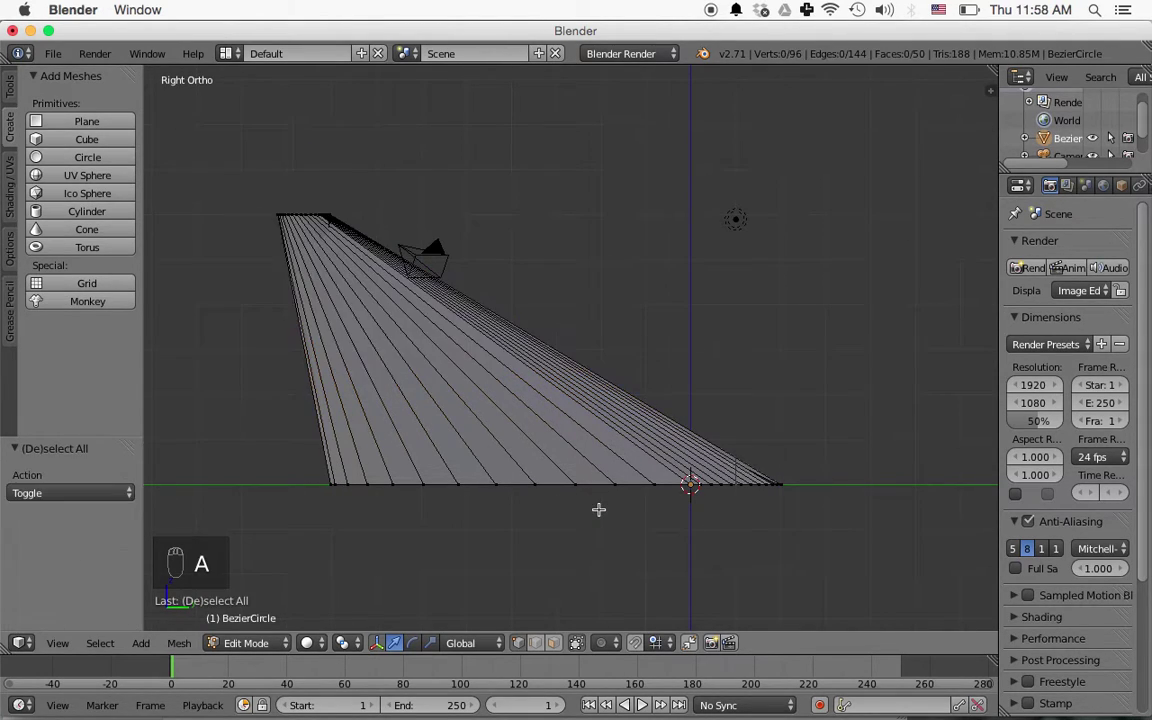
{"action": "middle_click_drag", "start_coordinate": [684, 409], "coordinate": [710, 478]}
{"action": "middle_click_drag", "start_coordinate": [489, 509], "coordinate": [504, 465]}
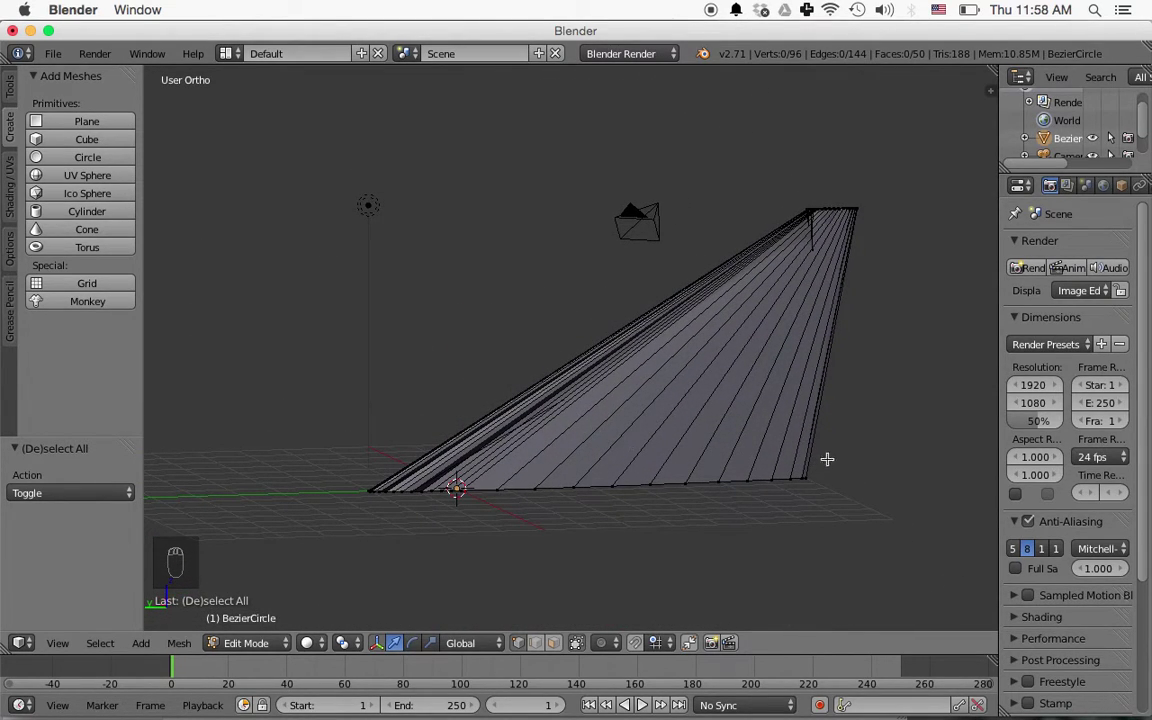
{"action": "scroll", "coordinate": [841, 451], "scroll_direction": "up", "scroll_amount": 3}
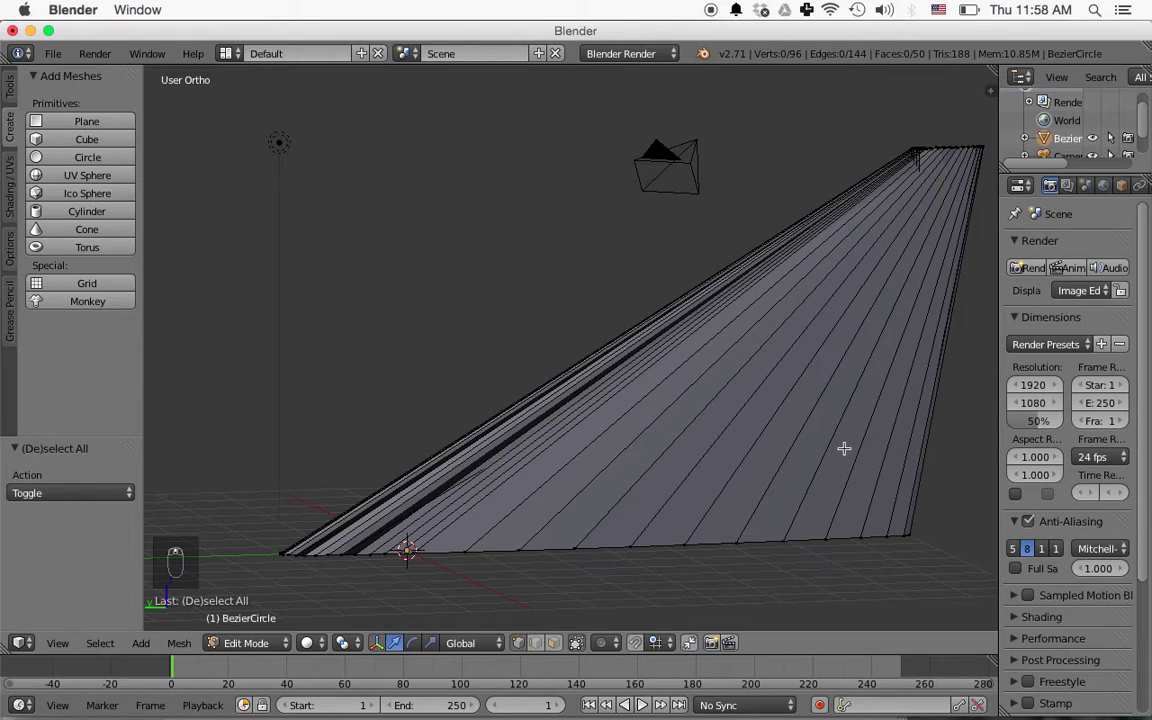
{"action": "scroll", "coordinate": [844, 449], "scroll_direction": "down", "scroll_amount": 2}
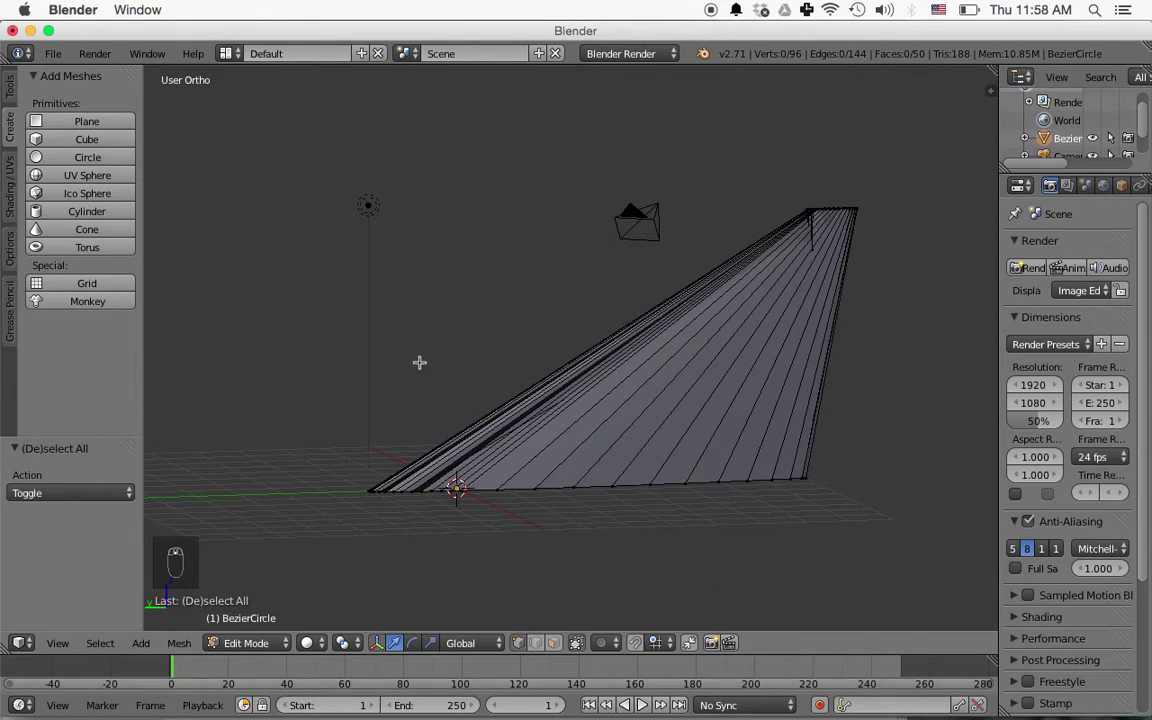
{"action": "left_click", "coordinate": [52, 55]}
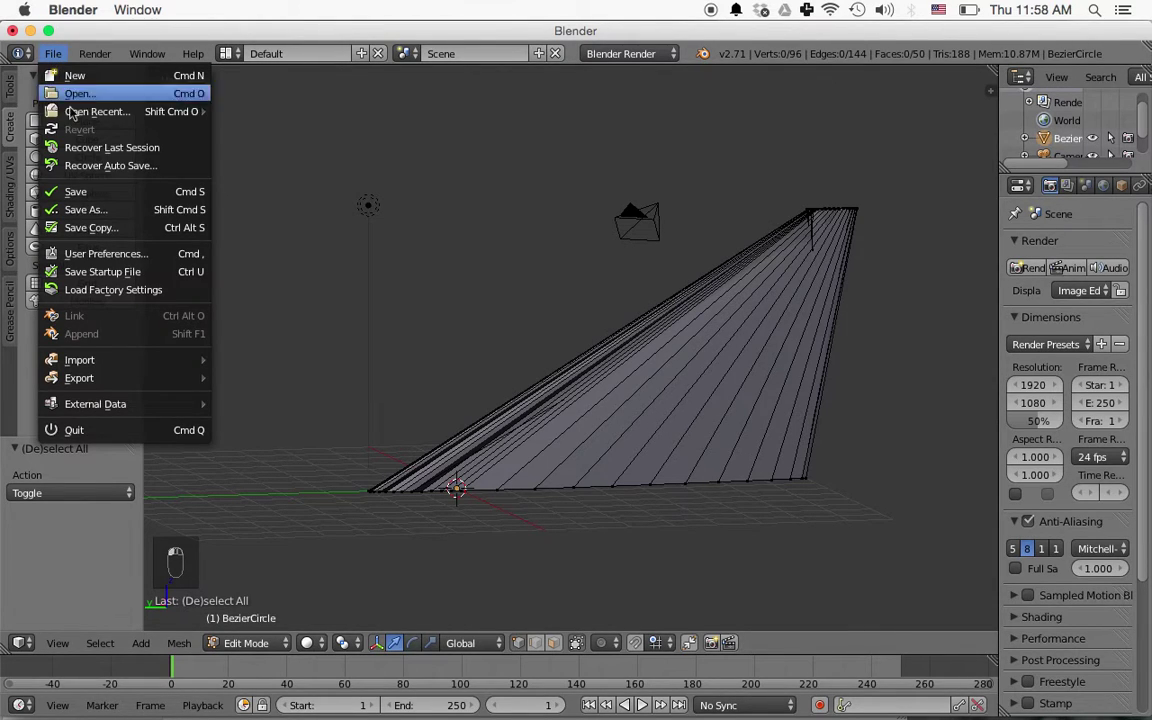
Step: Save As 'airfoil tutorial.blend' in the Rockets folder
{"action": "left_click", "coordinate": [88, 210]}
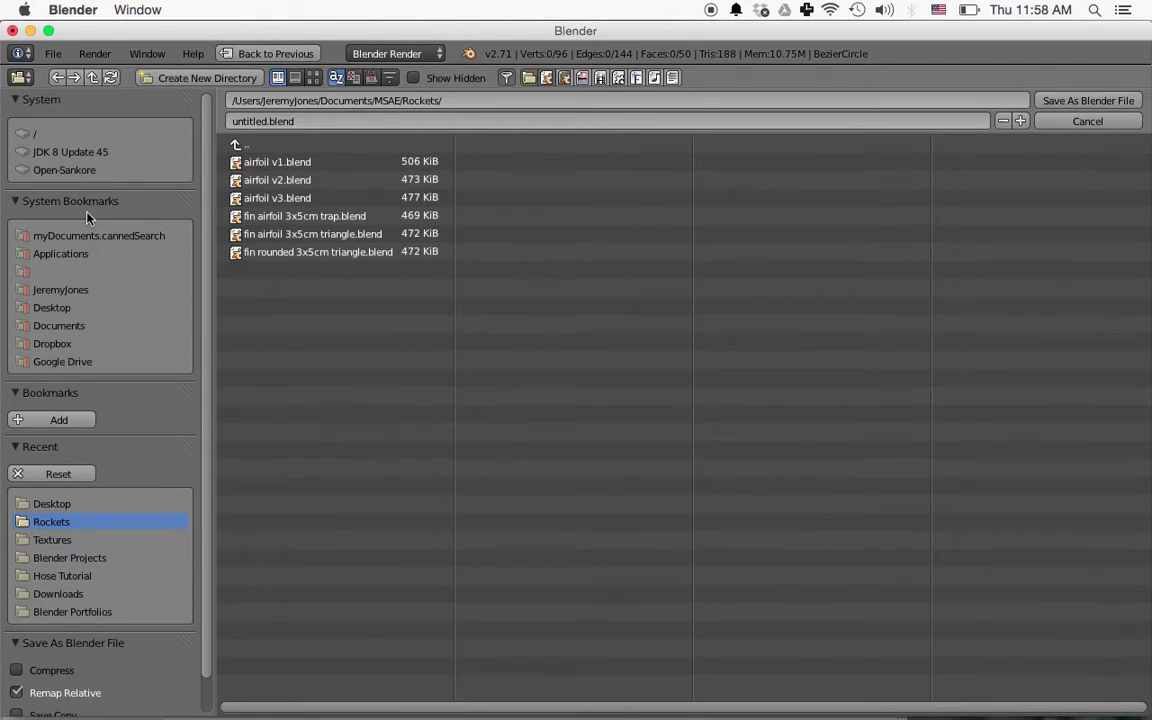
{"action": "left_click", "coordinate": [310, 122]}
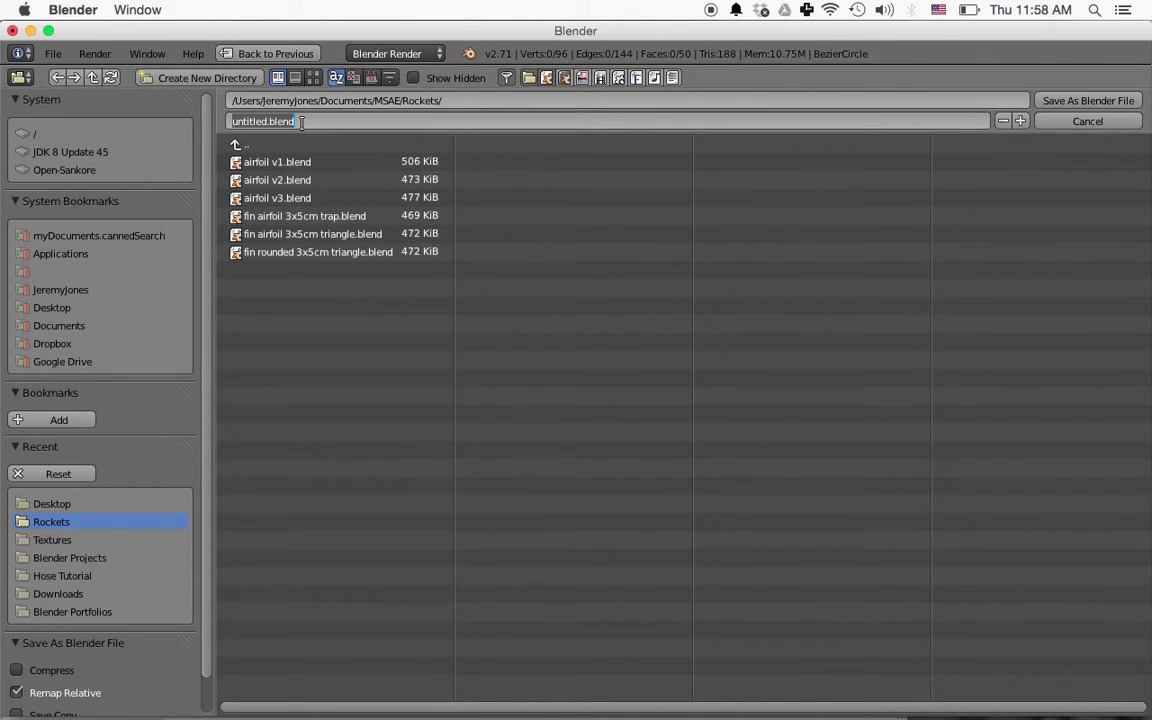
{"action": "type", "text": "airfoil tutorial"}
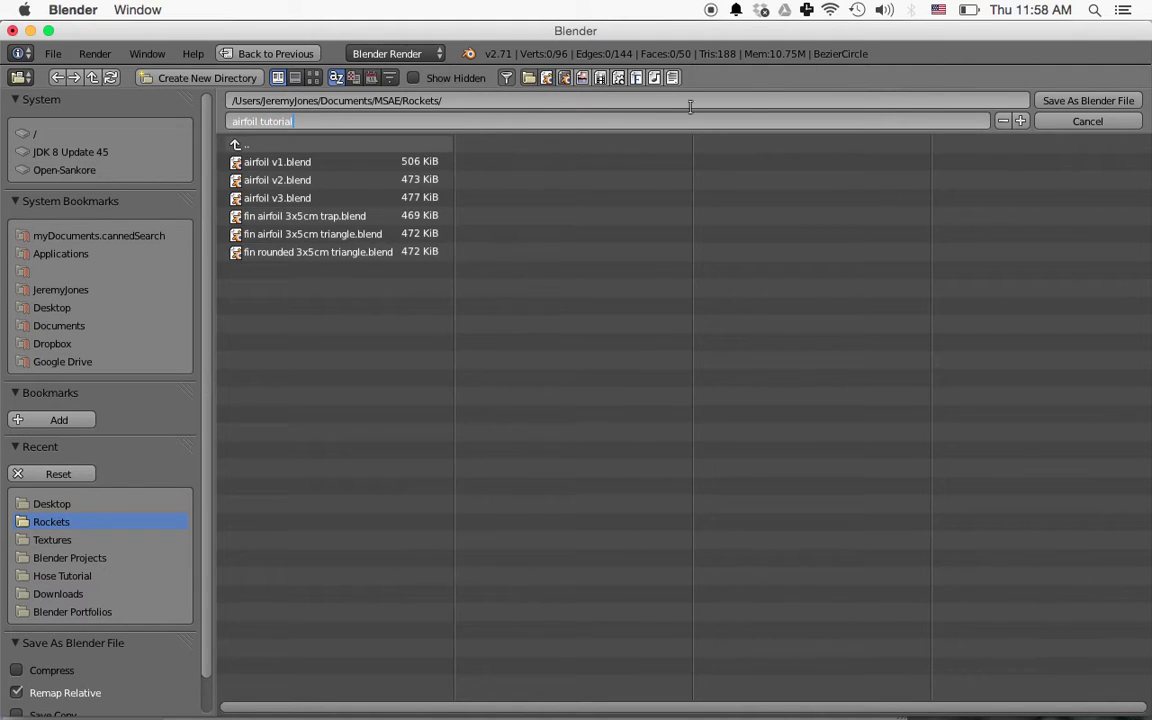
{"action": "left_click", "coordinate": [1064, 102]}
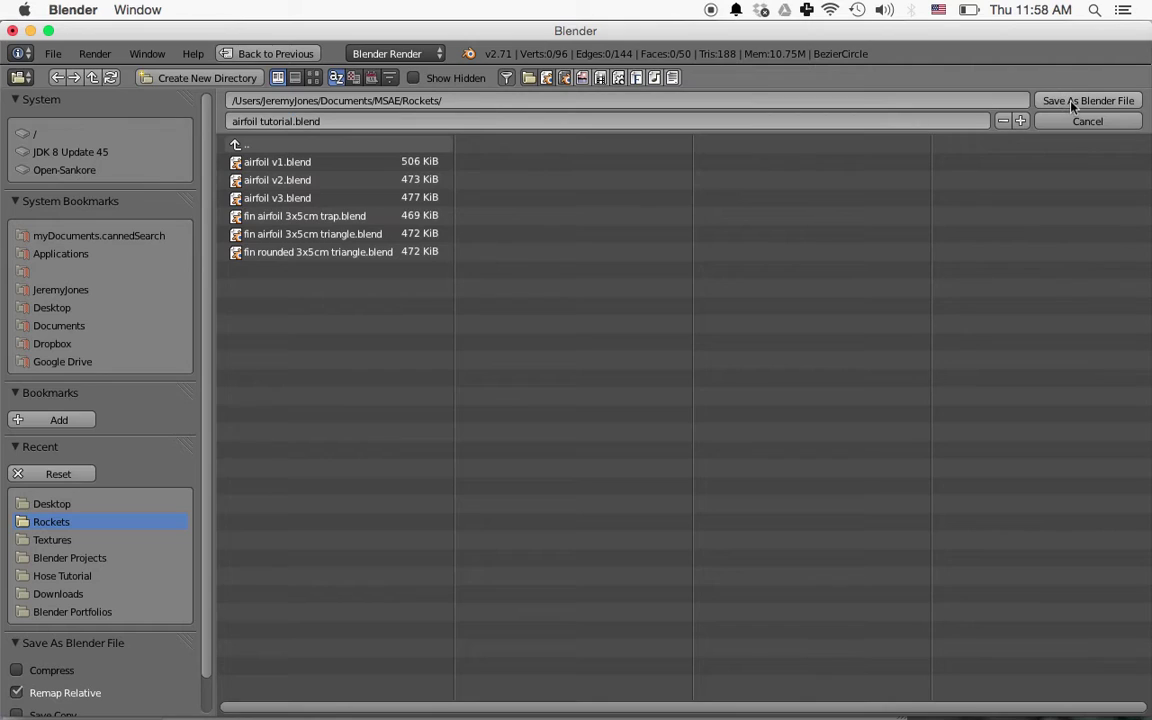
{"action": "left_click", "coordinate": [1072, 104]}
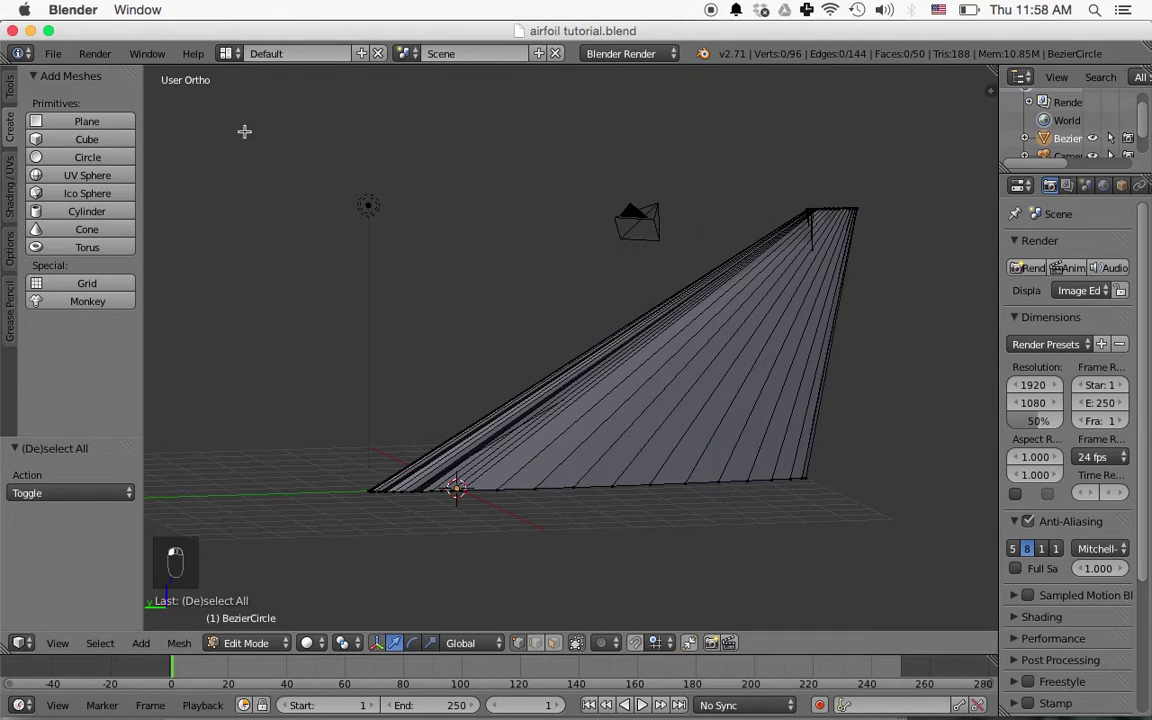
Step: Export the fin as an STL named 'airfoil tutorial.stl' to the Desktop
{"action": "left_click", "coordinate": [53, 54]}
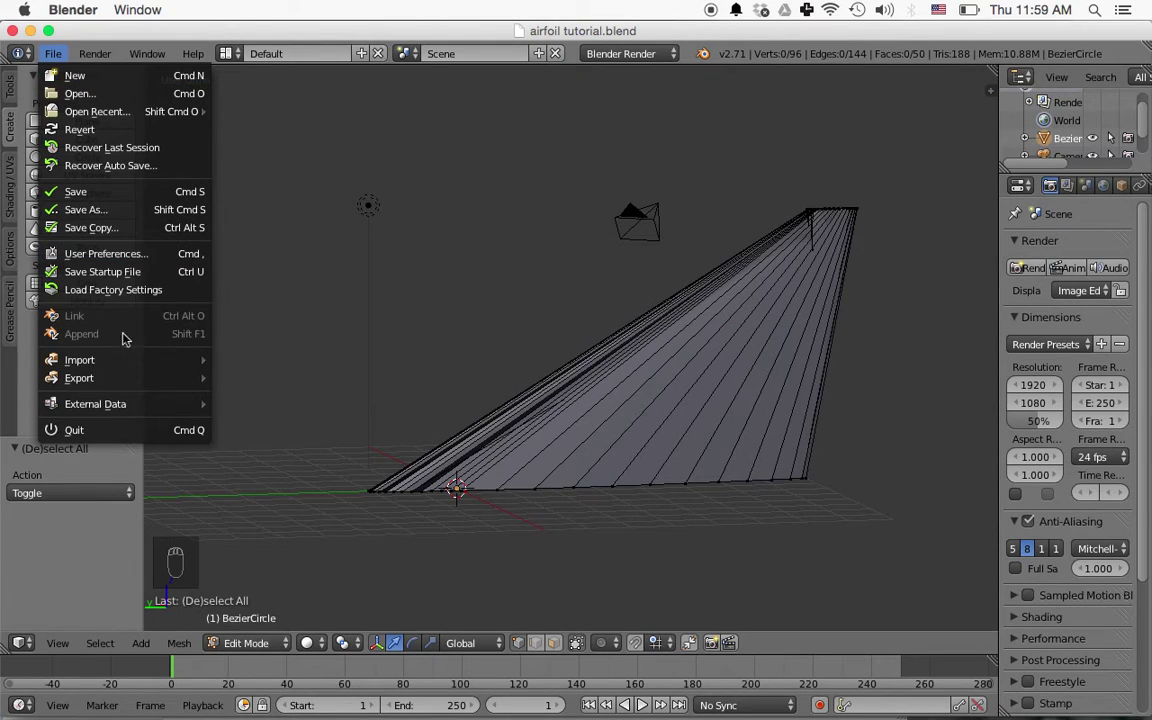
{"action": "mouse_move", "coordinate": [120, 378]}
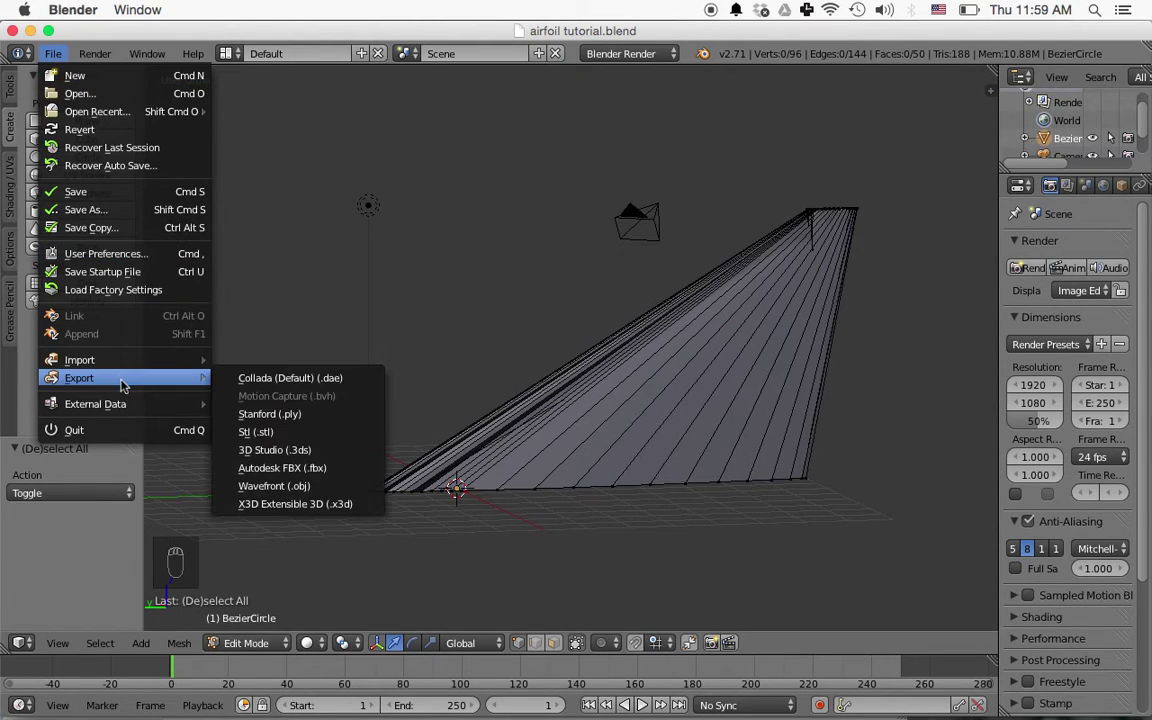
{"action": "left_click", "coordinate": [287, 437]}
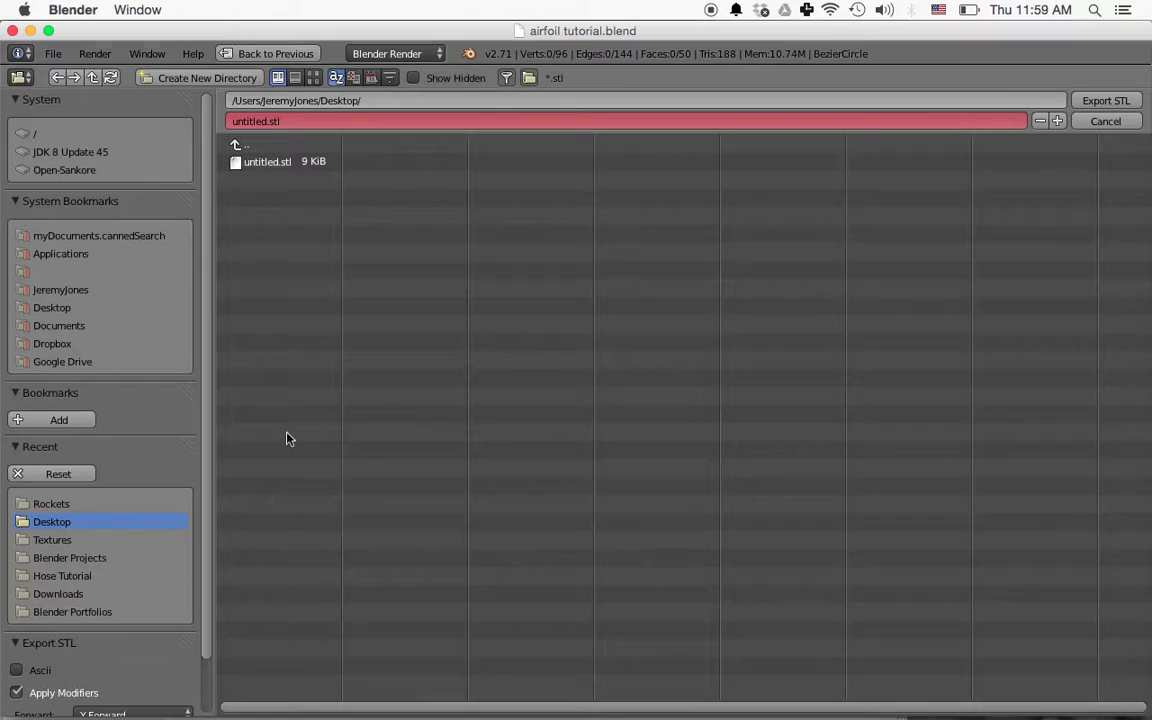
{"action": "left_click", "coordinate": [266, 122]}
{"action": "type", "text": "airfoil tutorial"}
{"action": "key", "text": "Return"}
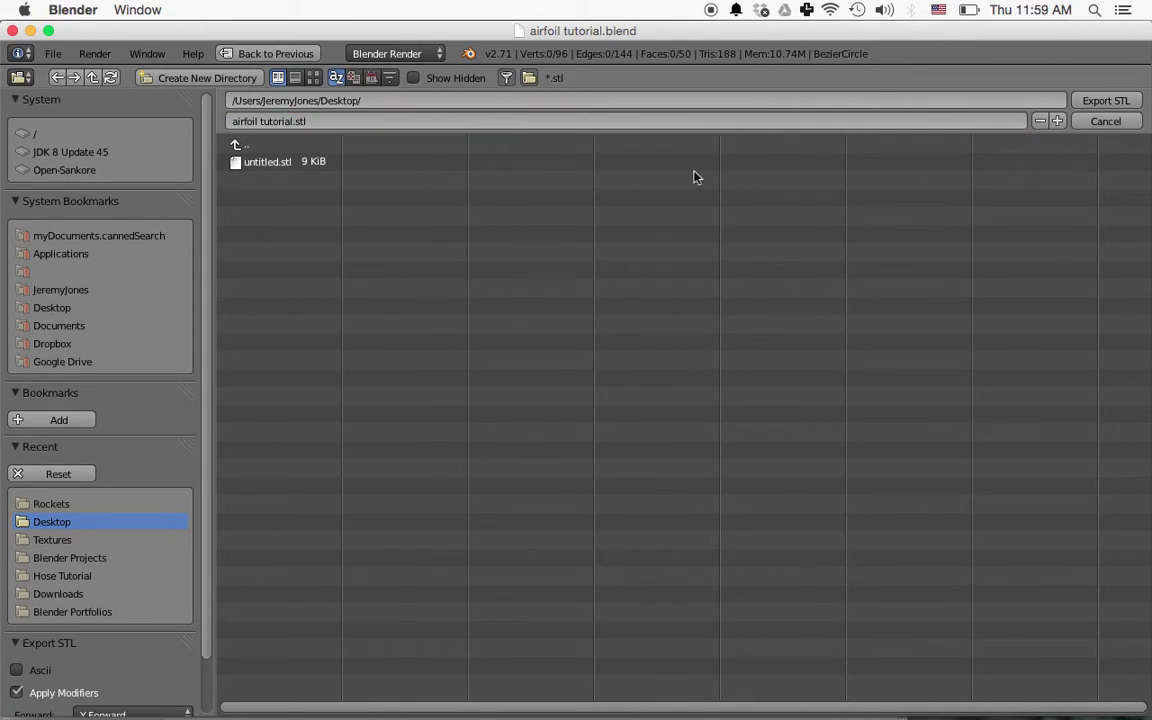
{"action": "left_click", "coordinate": [1100, 101]}
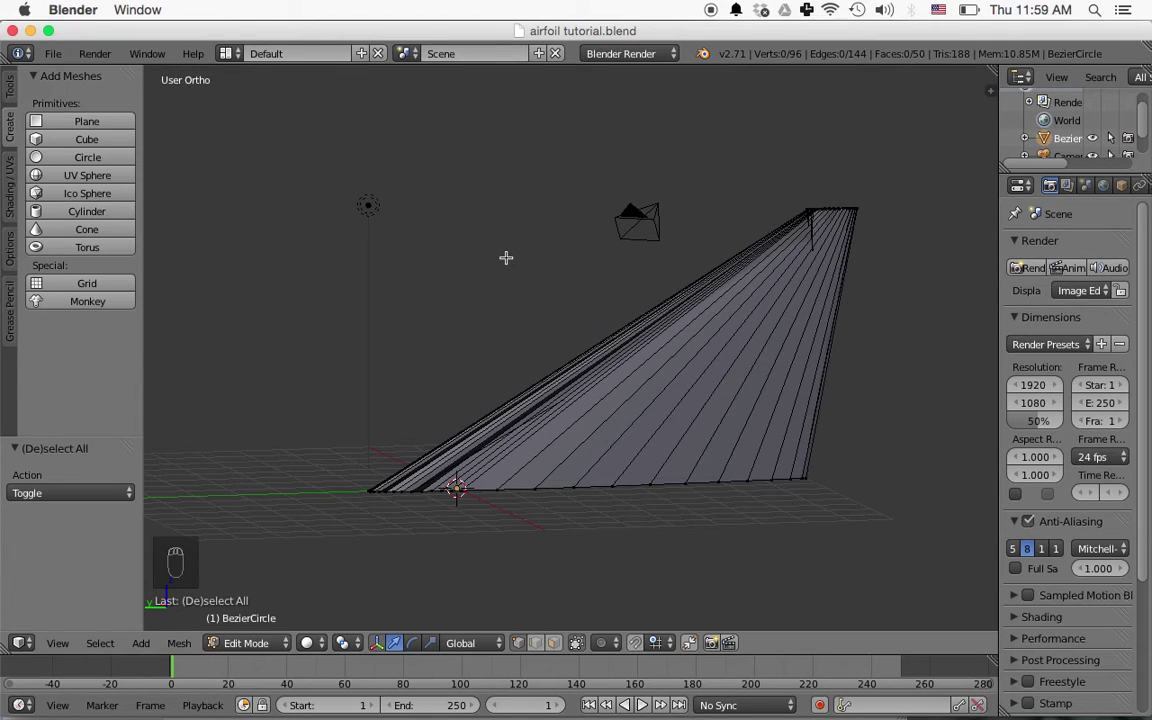
{"action": "middle_click_drag", "start_coordinate": [506, 258], "coordinate": [540, 327]}
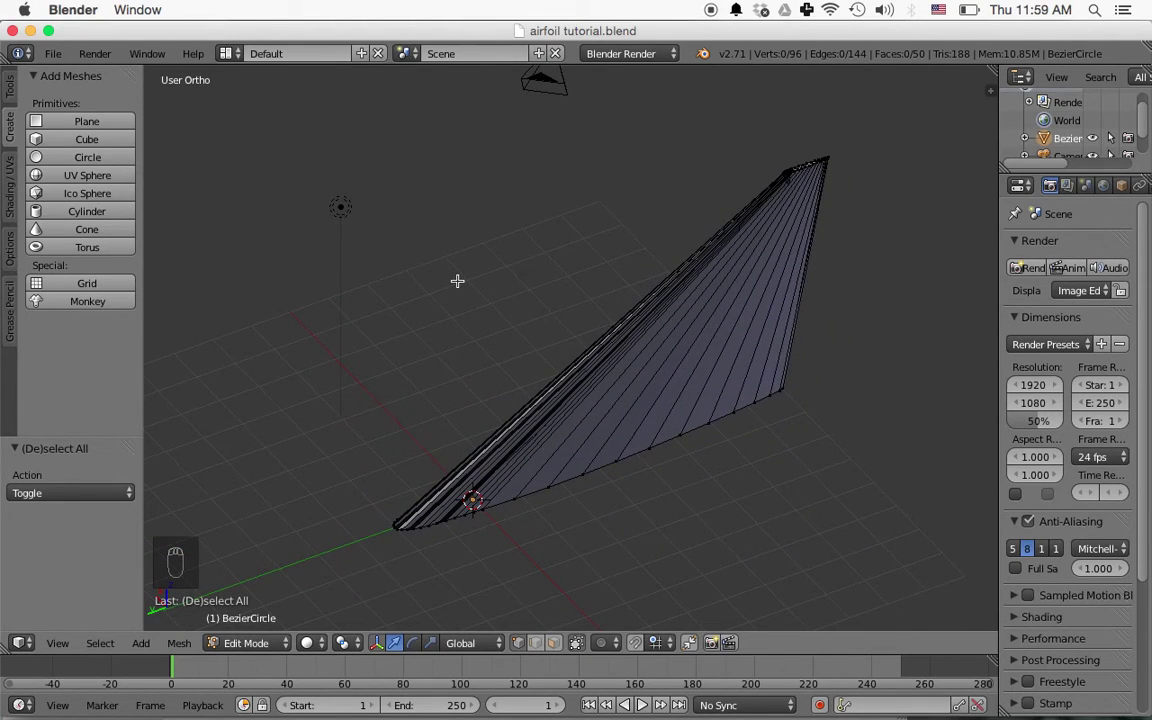